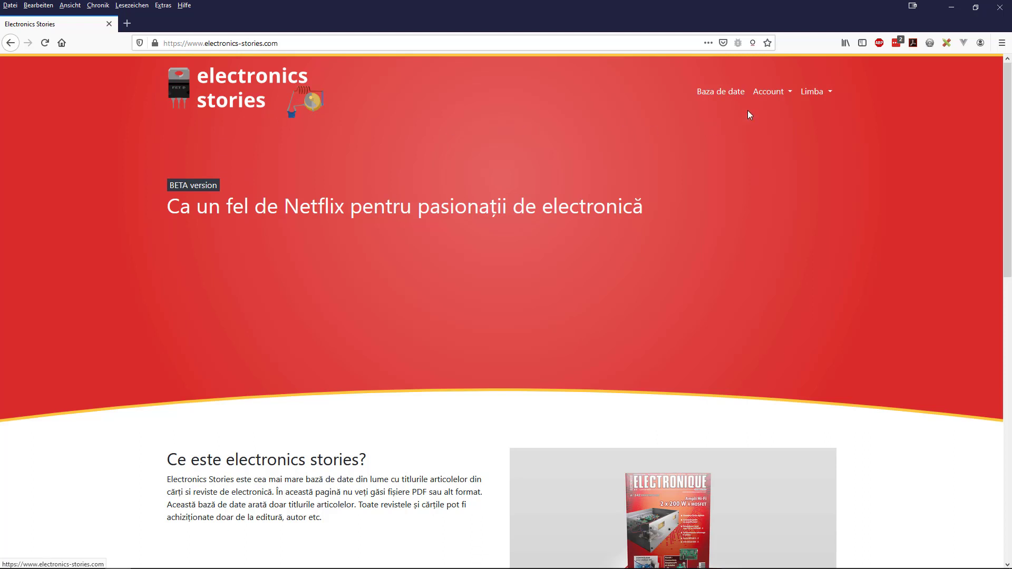
Step: Open the account home page from the database link and read the donation message
{"action": "left_click", "coordinate": [722, 92]}
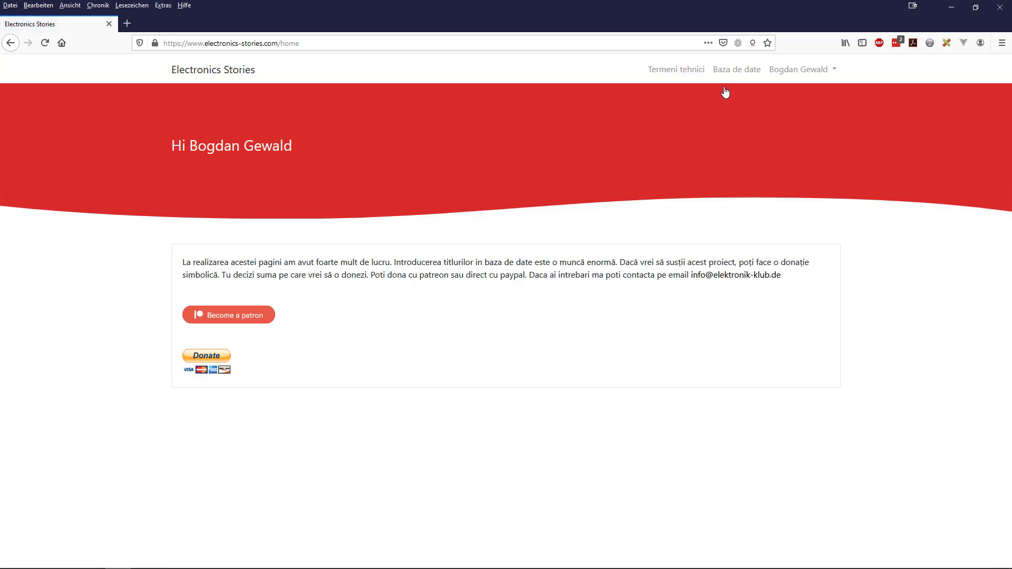
{"action": "left_click_drag", "start_coordinate": [182, 261], "coordinate": [689, 262]}
{"action": "left_click", "coordinate": [542, 287]}
{"action": "right_click", "coordinate": [731, 132]}
{"action": "left_click", "coordinate": [715, 105]}
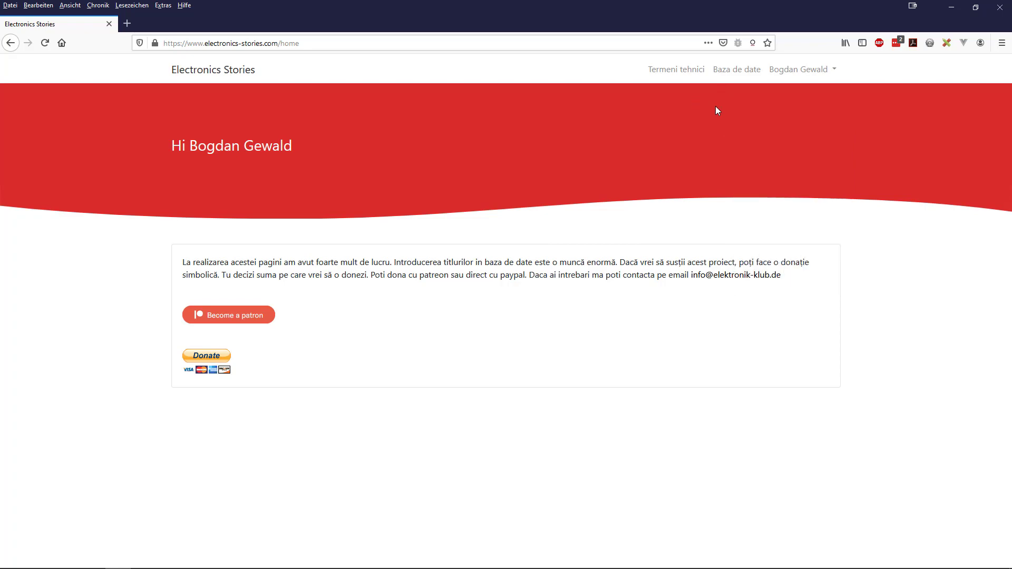
Step: Open the electronics magazine database and look through the first page of articles
{"action": "left_click", "coordinate": [730, 76]}
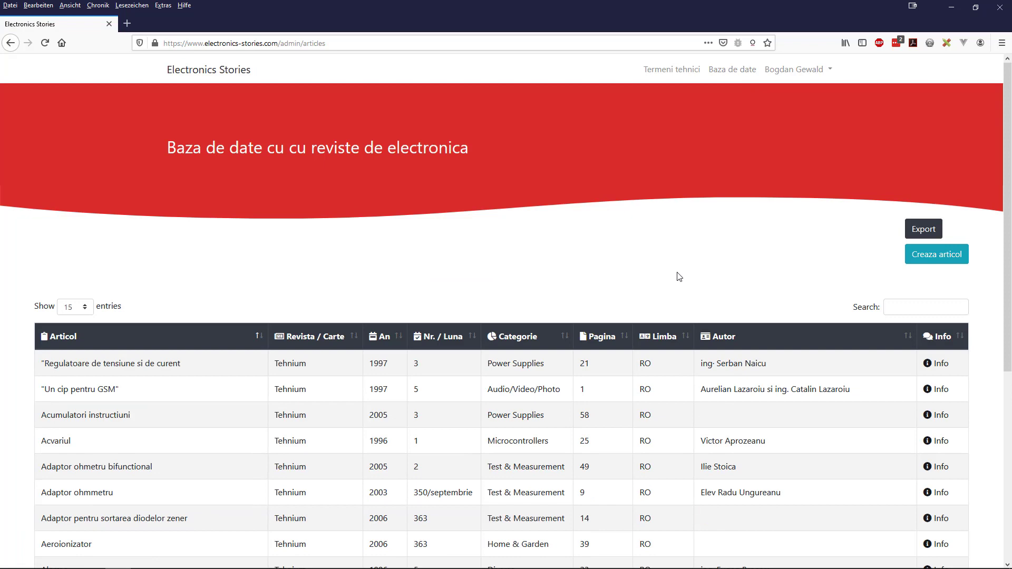
{"action": "scroll", "coordinate": [290, 386], "scroll_direction": "down", "scroll_amount": 3}
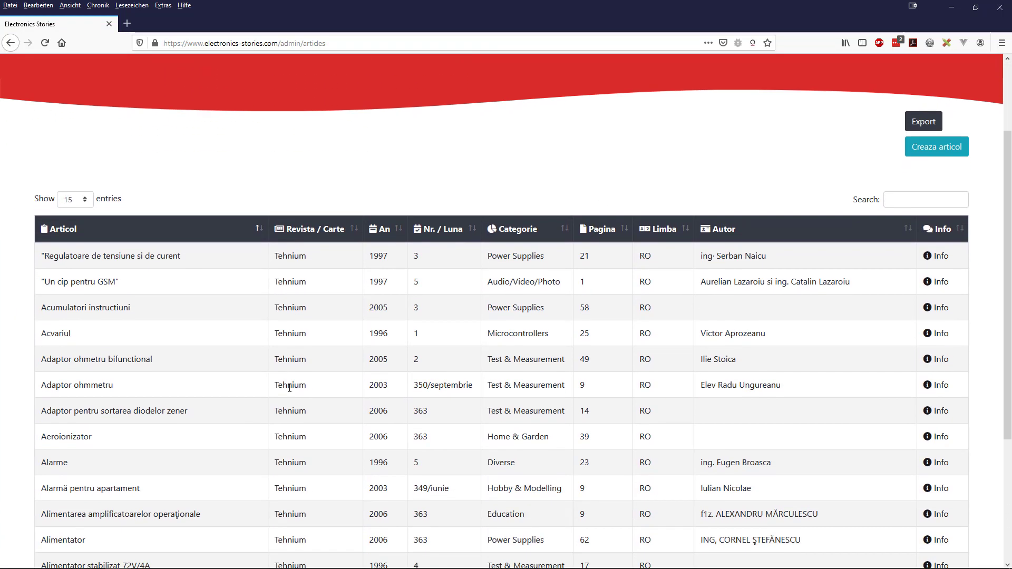
{"action": "scroll", "coordinate": [289, 388], "scroll_direction": "up", "scroll_amount": 3}
{"action": "scroll", "coordinate": [289, 388], "scroll_direction": "down", "scroll_amount": 8}
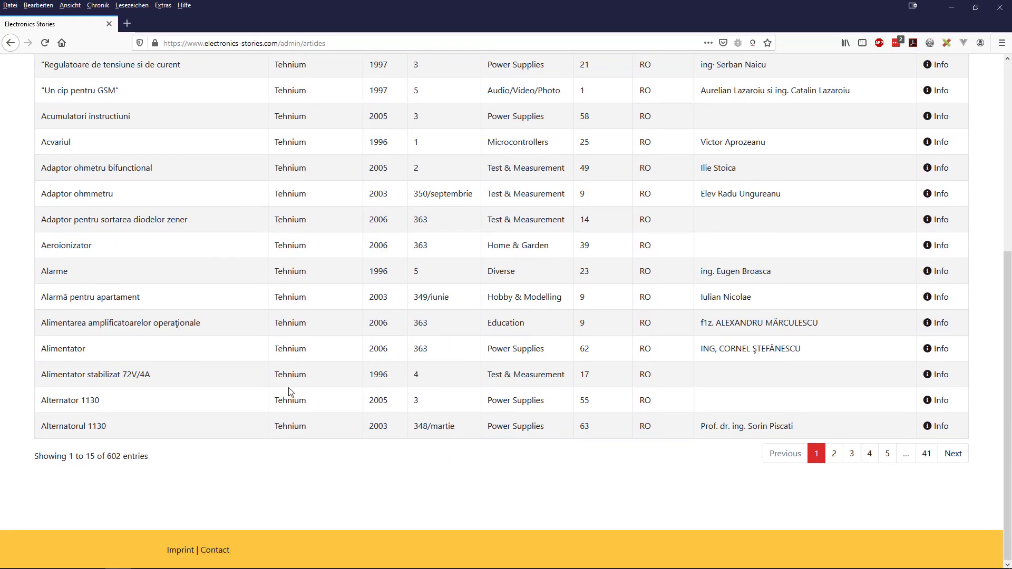
{"action": "scroll", "coordinate": [289, 393], "scroll_direction": "up", "scroll_amount": 8}
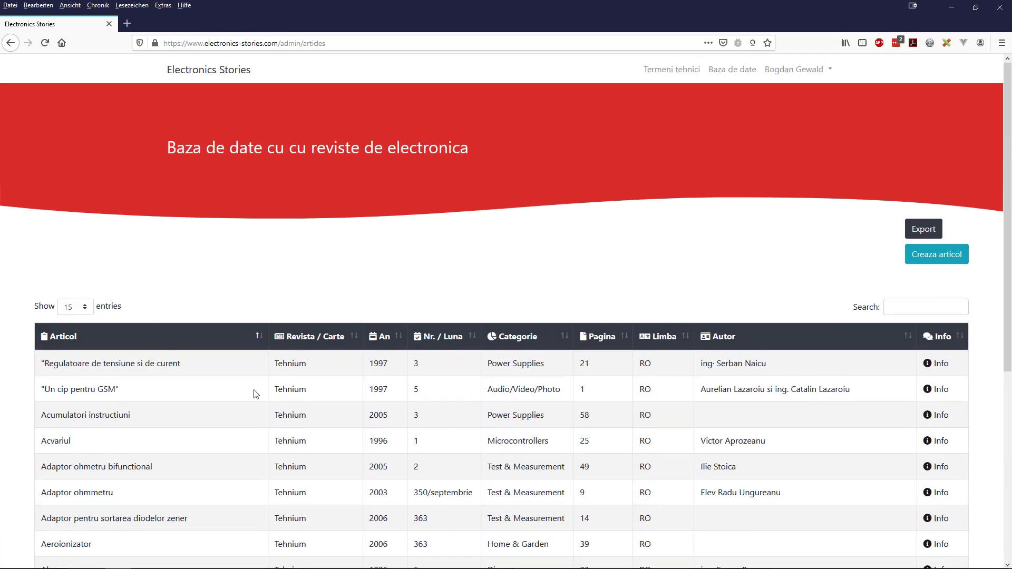
{"action": "scroll", "coordinate": [255, 394], "scroll_direction": "down", "scroll_amount": 4}
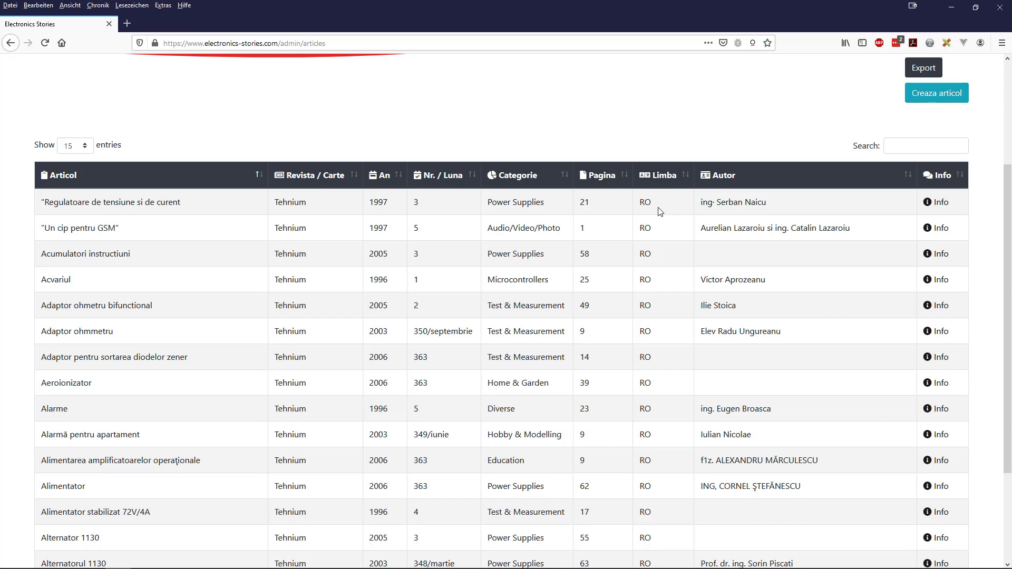
Step: Open the info page of the article "Regulatoare de tensiune si de curent" and examine the magazine link in its Info entry
{"action": "left_click", "coordinate": [941, 205]}
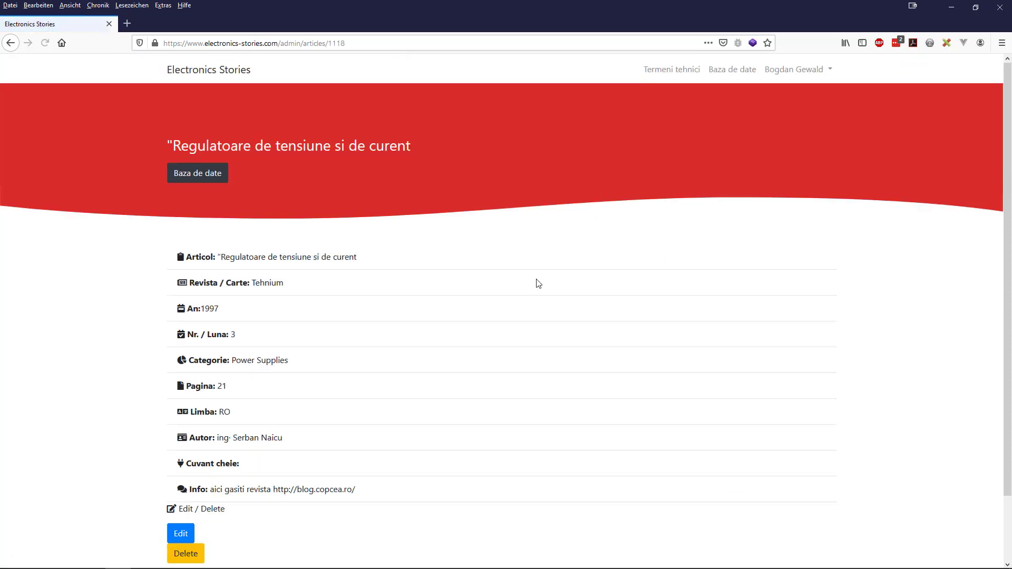
{"action": "scroll", "coordinate": [303, 390], "scroll_direction": "down", "scroll_amount": 3}
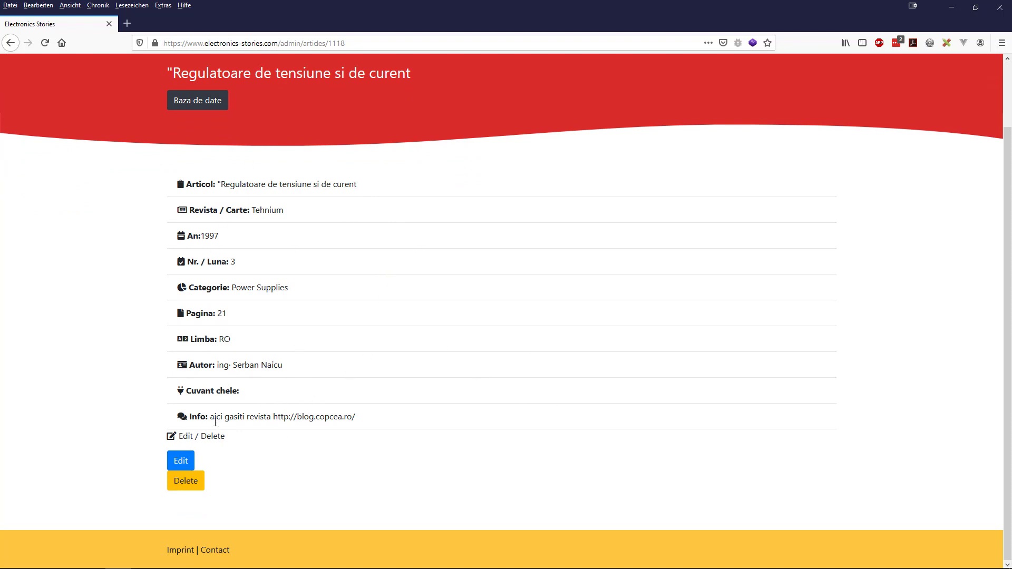
{"action": "left_click_drag", "start_coordinate": [177, 417], "coordinate": [371, 424]}
{"action": "left_click", "coordinate": [302, 424]}
{"action": "left_click_drag", "start_coordinate": [362, 421], "coordinate": [273, 417]}
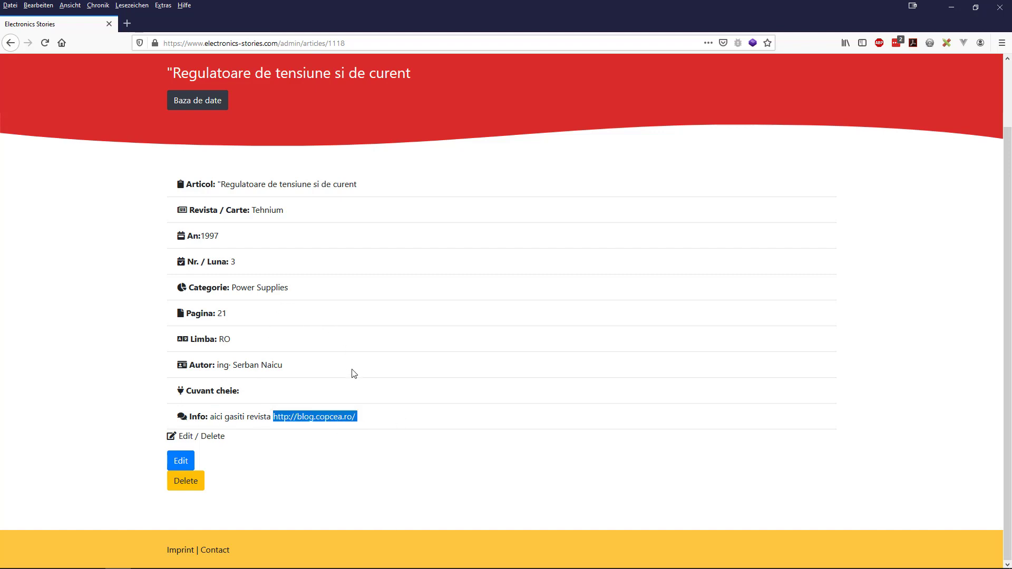
{"action": "scroll", "coordinate": [354, 373], "scroll_direction": "up", "scroll_amount": 3}
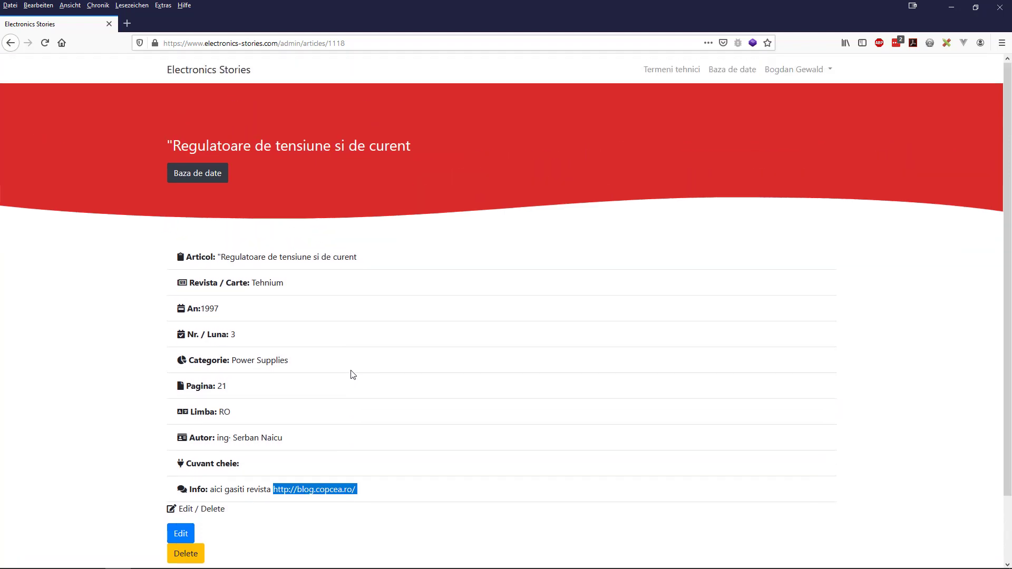
{"action": "scroll", "coordinate": [249, 520], "scroll_direction": "down", "scroll_amount": 3}
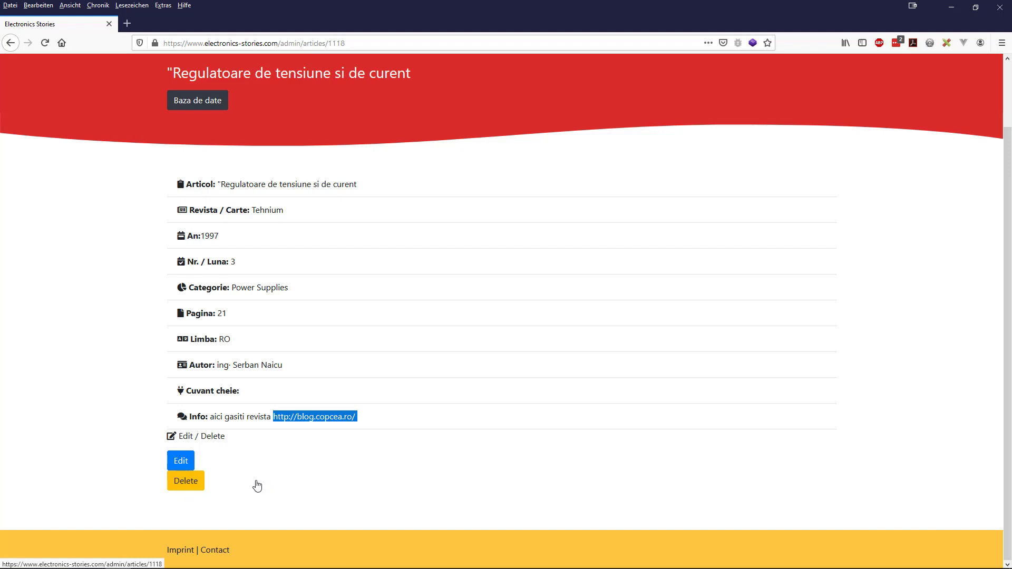
{"action": "scroll", "coordinate": [329, 447], "scroll_direction": "up", "scroll_amount": 1}
{"action": "scroll", "coordinate": [368, 452], "scroll_direction": "down", "scroll_amount": 1}
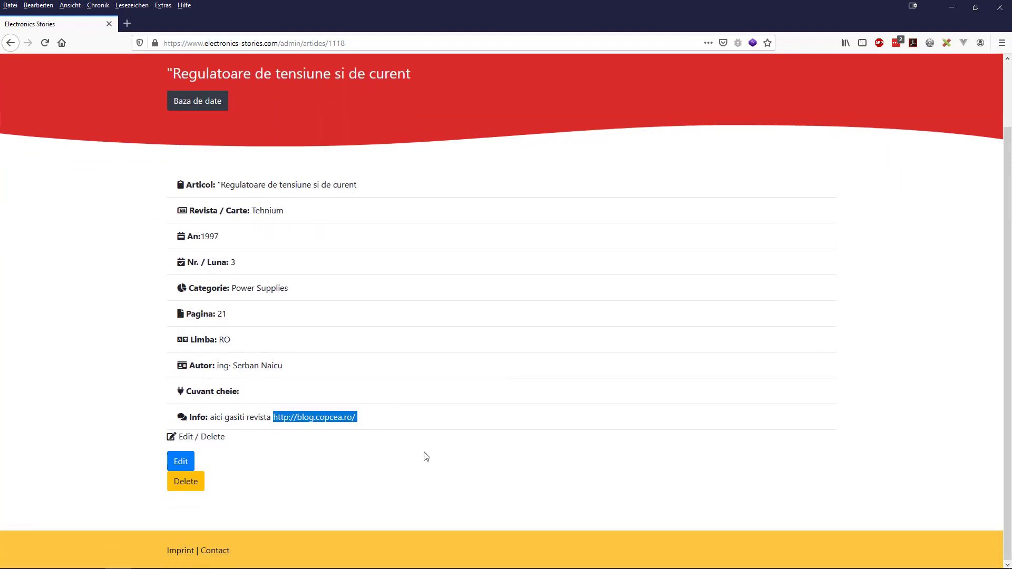
{"action": "scroll", "coordinate": [418, 454], "scroll_direction": "up", "scroll_amount": 3}
Step: Return to the article database and search it for "redresor"
{"action": "key", "text": "F5"}
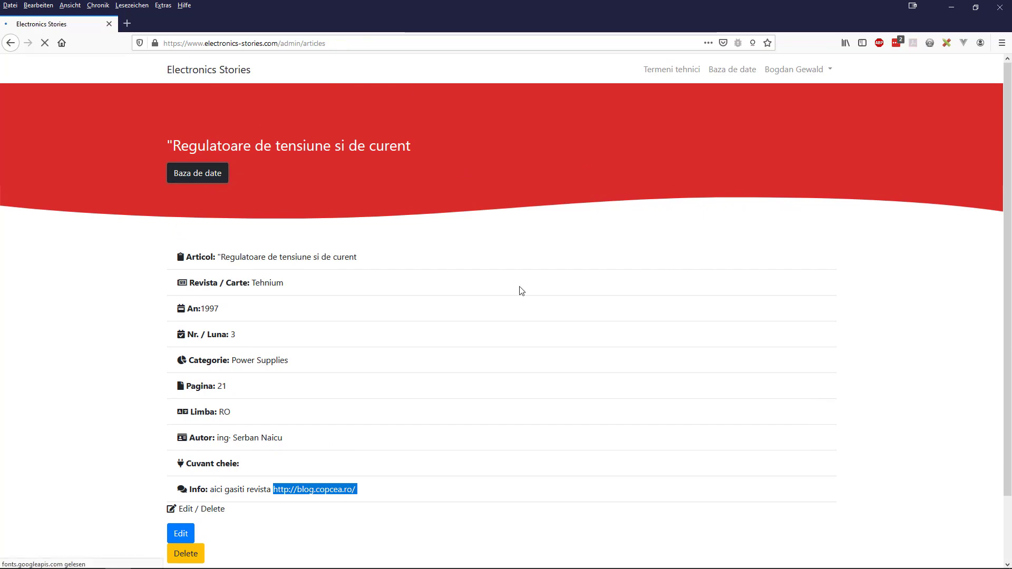
{"action": "left_click", "coordinate": [910, 305]}
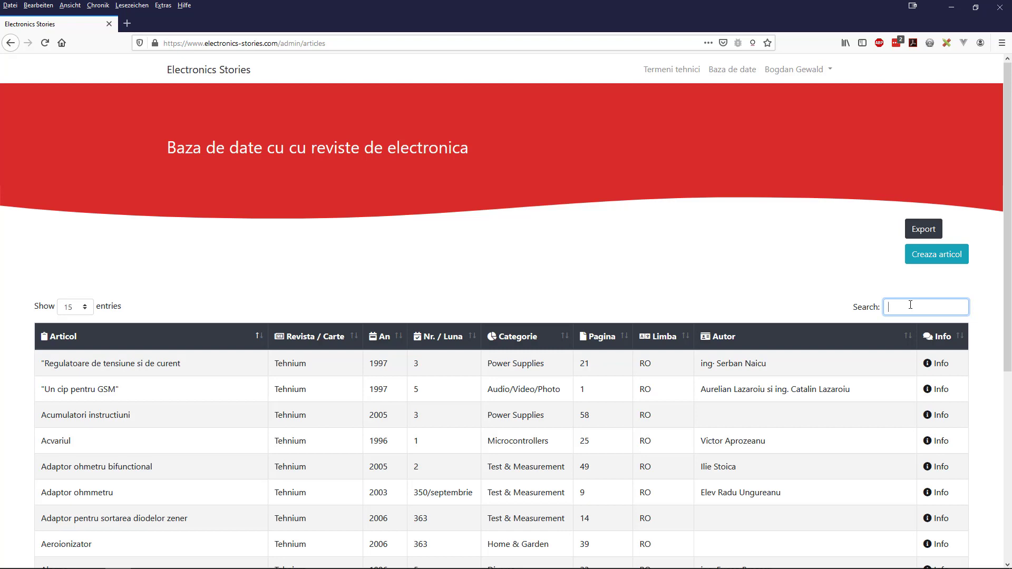
{"action": "type", "text": "redresor"}
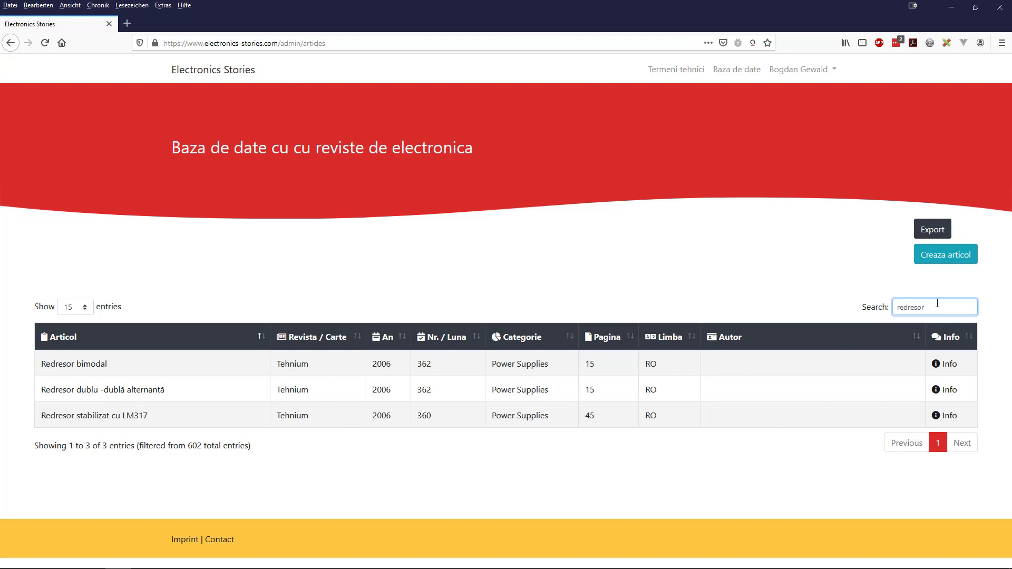
Step: Clear the search term and look through the unfiltered article list
{"action": "left_click_drag", "start_coordinate": [930, 307], "coordinate": [847, 304]}
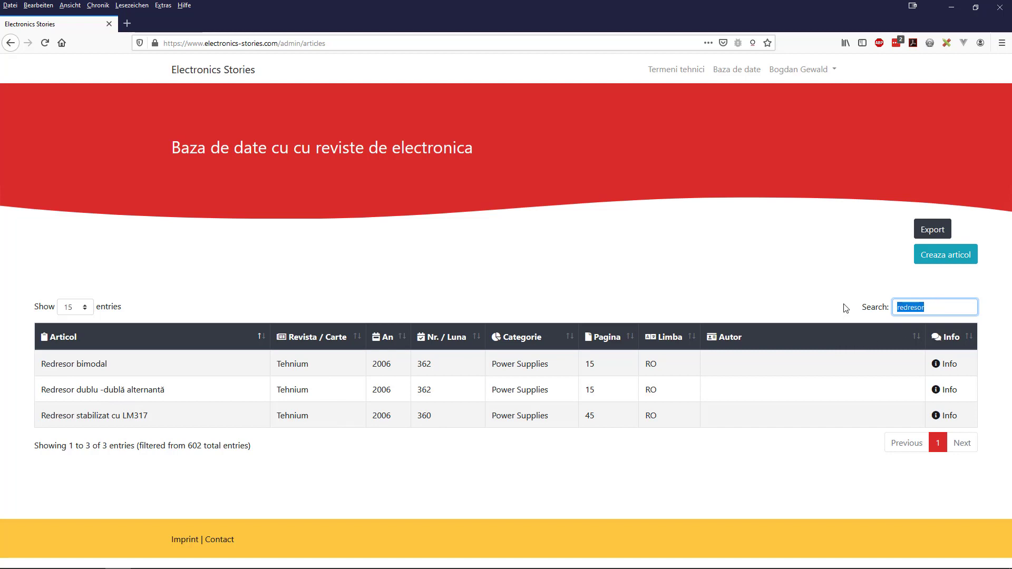
{"action": "left_click", "coordinate": [937, 307]}
{"action": "left_click_drag", "start_coordinate": [938, 308], "coordinate": [843, 300]}
{"action": "key", "text": "BackSpace"}
{"action": "scroll", "coordinate": [461, 432], "scroll_direction": "down", "scroll_amount": 3}
{"action": "scroll", "coordinate": [461, 432], "scroll_direction": "down", "scroll_amount": 2}
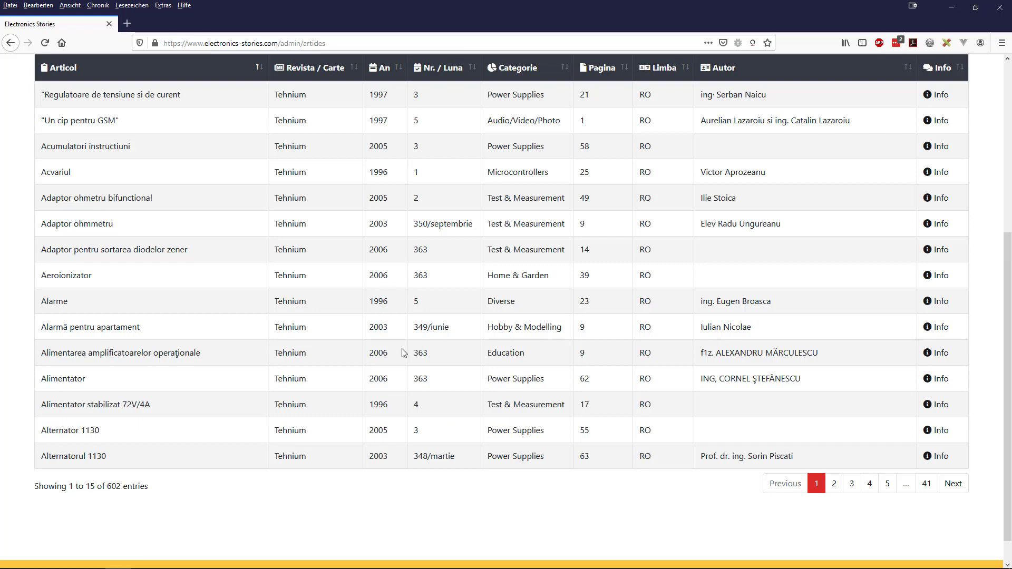
{"action": "scroll", "coordinate": [404, 352], "scroll_direction": "up", "scroll_amount": 5}
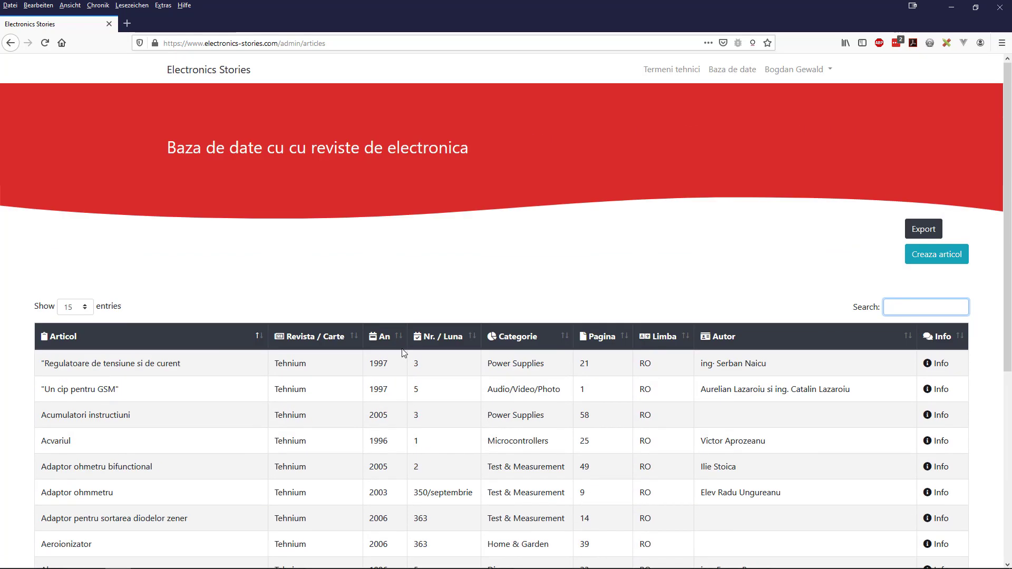
{"action": "scroll", "coordinate": [403, 352], "scroll_direction": "down", "scroll_amount": 5}
{"action": "scroll", "coordinate": [402, 350], "scroll_direction": "up", "scroll_amount": 5}
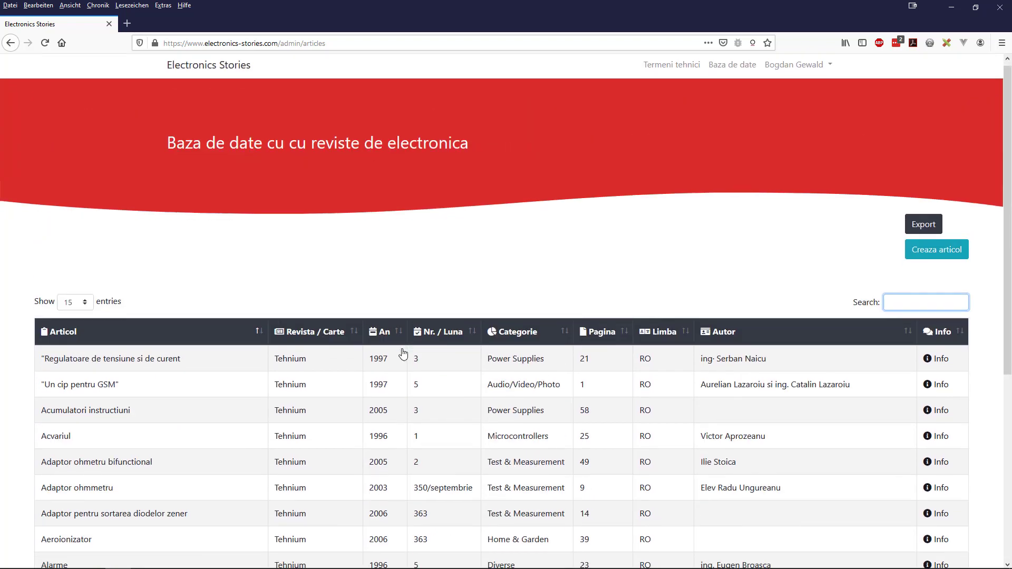
{"action": "scroll", "coordinate": [359, 343], "scroll_direction": "down", "scroll_amount": 2}
{"action": "scroll", "coordinate": [343, 416], "scroll_direction": "down", "scroll_amount": 4}
{"action": "scroll", "coordinate": [816, 223], "scroll_direction": "up", "scroll_amount": 4}
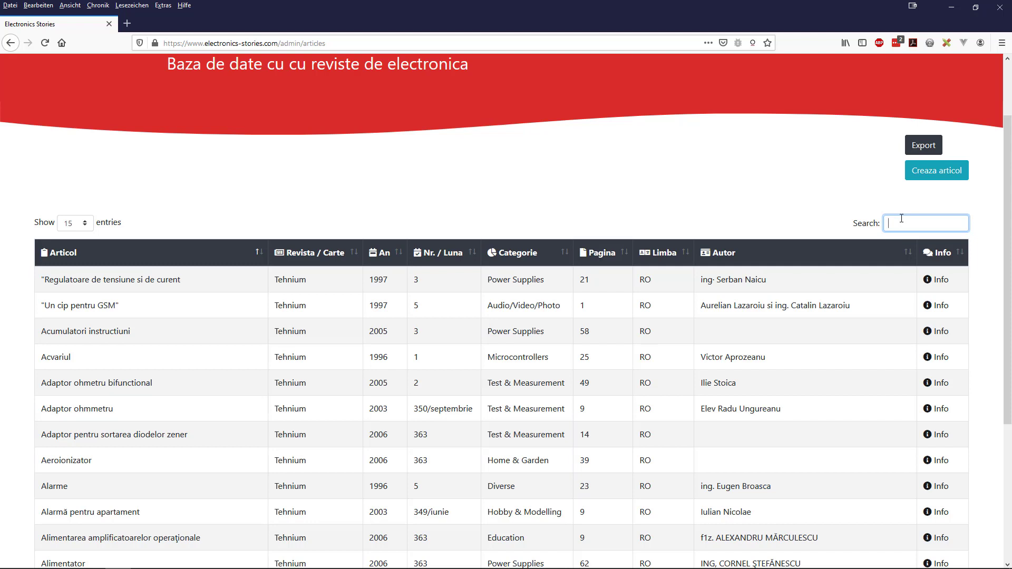
Step: Search the article database for the beginning of an author's surname
{"action": "type", "text": "ne"}
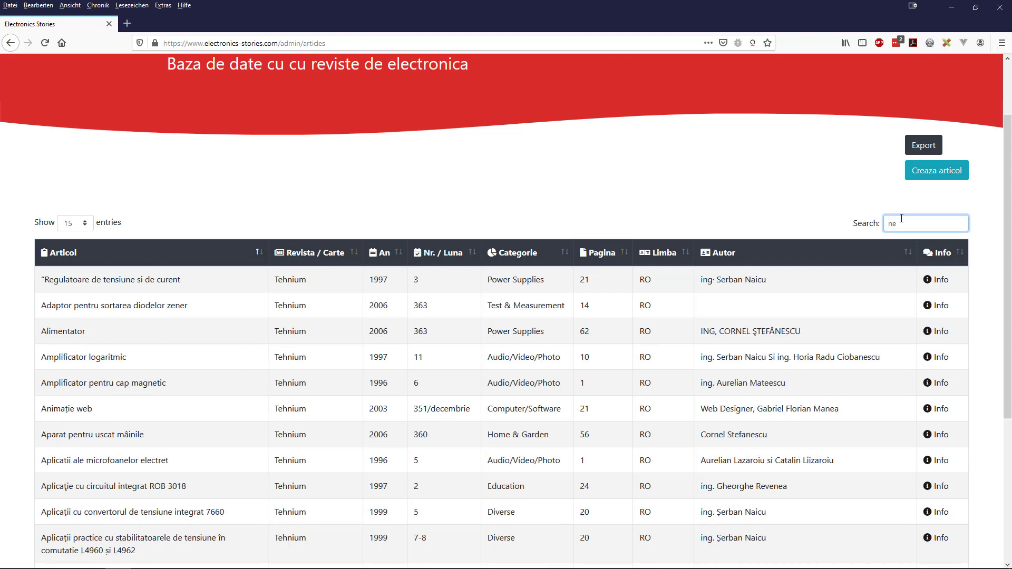
{"action": "type", "text": "ac"}
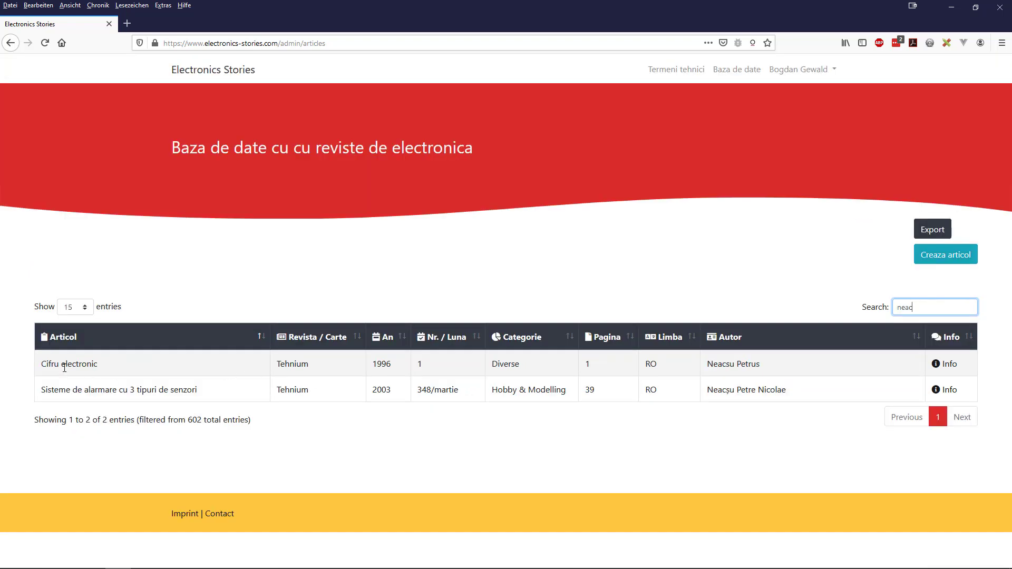
{"action": "left_click", "coordinate": [765, 372]}
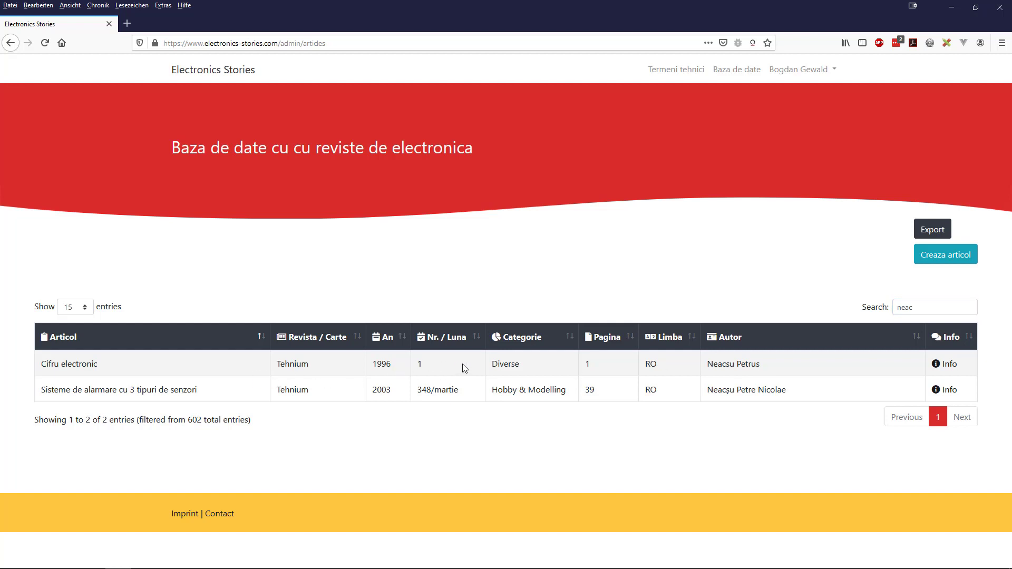
Step: Open the info page of the article "Cifru electronic" and examine its Info entry
{"action": "left_click", "coordinate": [946, 363]}
{"action": "scroll", "coordinate": [435, 441], "scroll_direction": "down", "scroll_amount": 2}
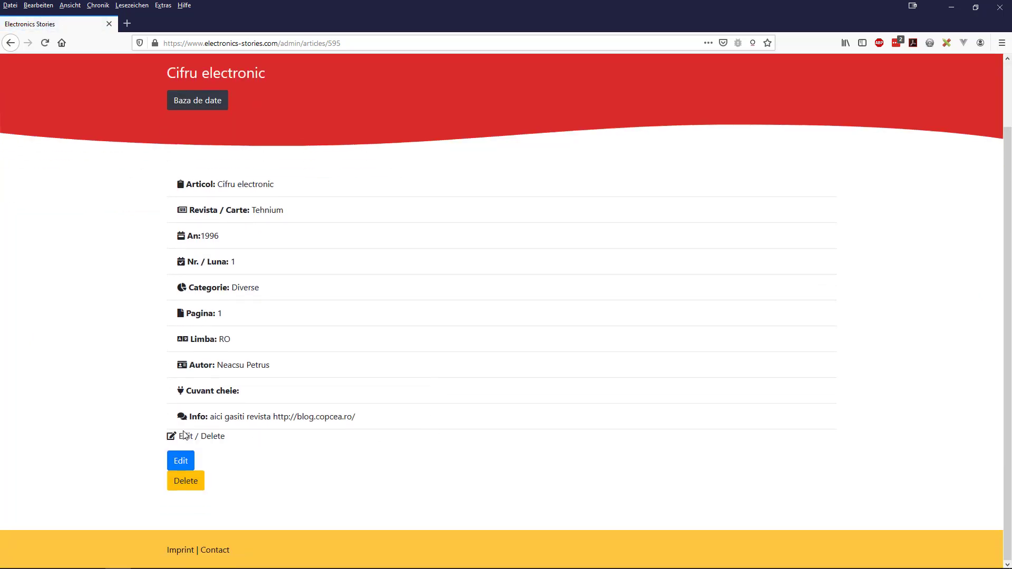
{"action": "left_click_drag", "start_coordinate": [267, 416], "coordinate": [498, 429]}
{"action": "left_click", "coordinate": [498, 430]}
{"action": "scroll", "coordinate": [369, 453], "scroll_direction": "up", "scroll_amount": 2}
Step: Go back to the full article database and examine the listed titles and the page navigation
{"action": "left_click", "coordinate": [745, 79]}
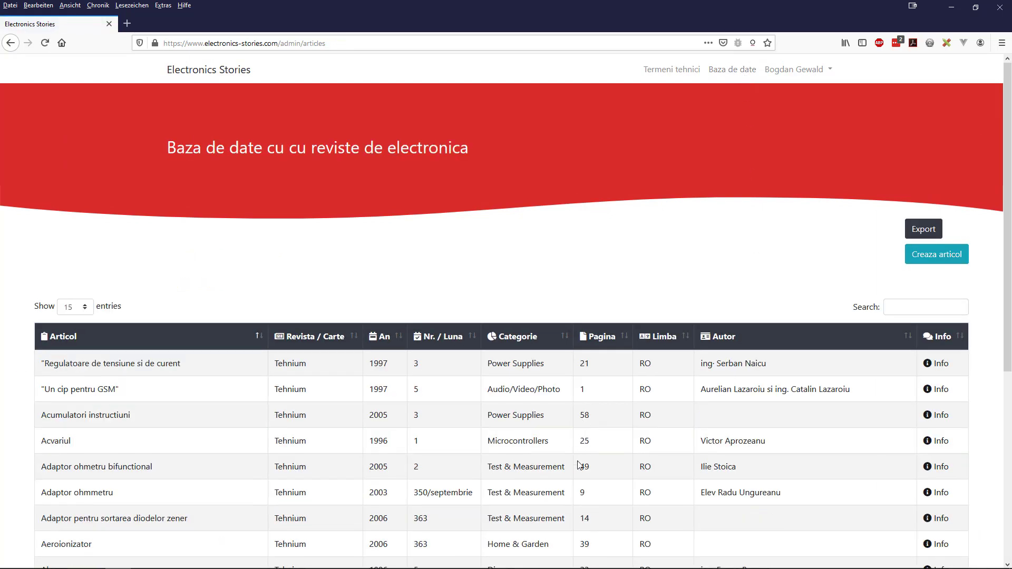
{"action": "scroll", "coordinate": [579, 464], "scroll_direction": "down", "scroll_amount": 5}
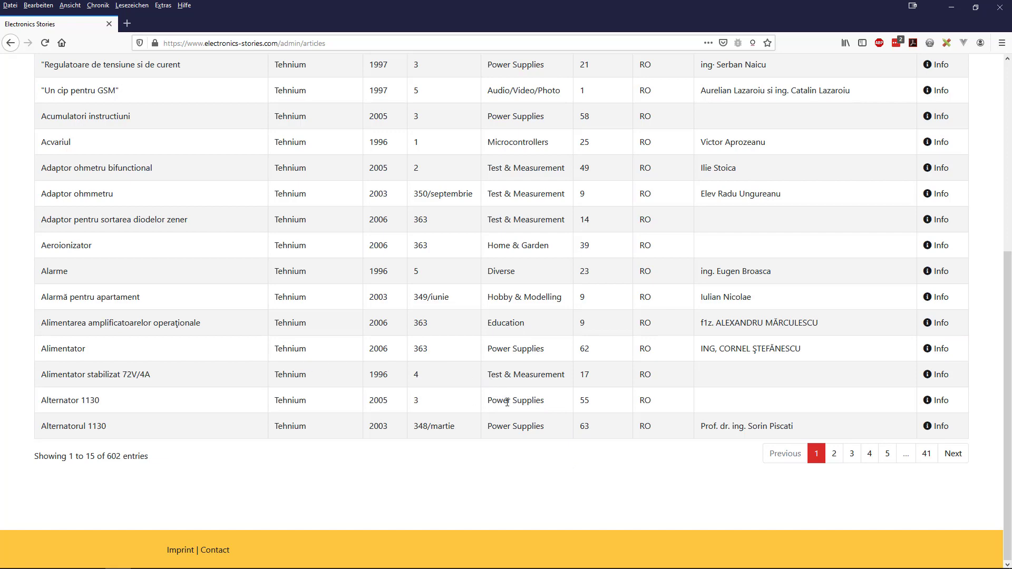
{"action": "scroll", "coordinate": [490, 390], "scroll_direction": "up", "scroll_amount": 5}
{"action": "scroll", "coordinate": [527, 390], "scroll_direction": "down", "scroll_amount": 2}
{"action": "scroll", "coordinate": [601, 379], "scroll_direction": "down", "scroll_amount": 2}
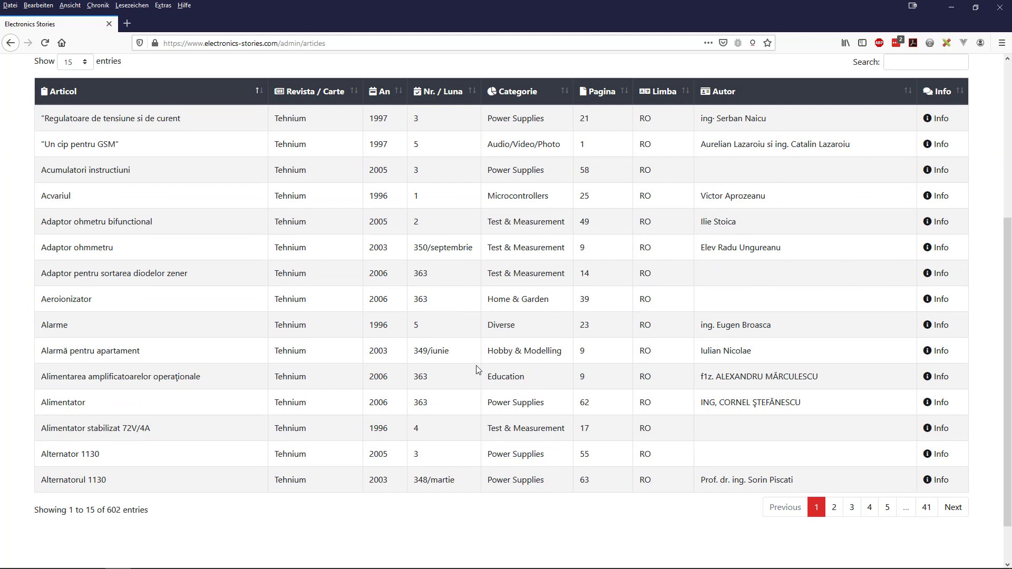
{"action": "scroll", "coordinate": [164, 343], "scroll_direction": "down", "scroll_amount": 2}
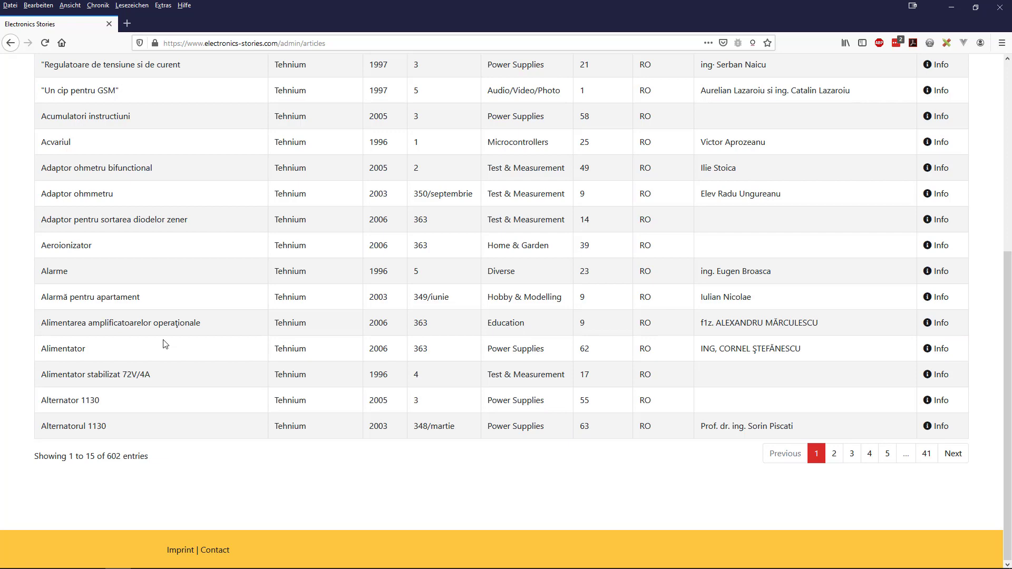
{"action": "scroll", "coordinate": [328, 403], "scroll_direction": "up", "scroll_amount": 5}
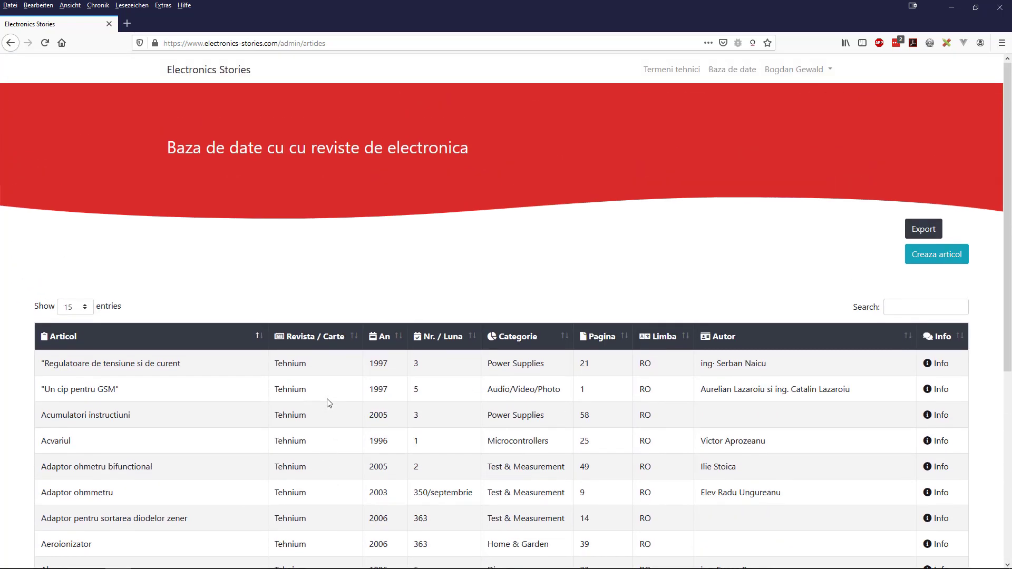
{"action": "scroll", "coordinate": [328, 403], "scroll_direction": "down", "scroll_amount": 5}
{"action": "scroll", "coordinate": [300, 405], "scroll_direction": "up", "scroll_amount": 4}
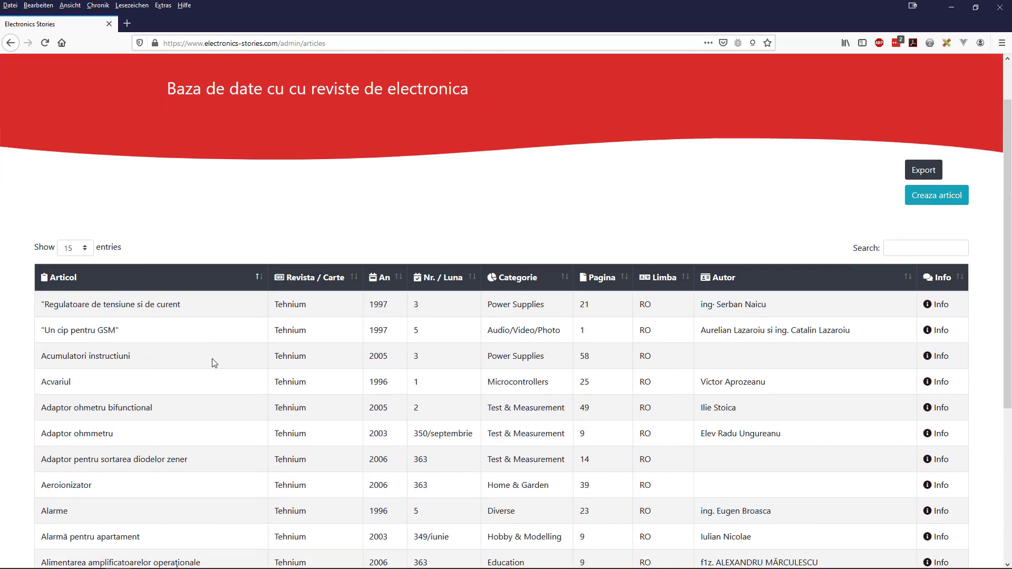
Step: Check the available numbers of entries per page and look over the article table
{"action": "left_click", "coordinate": [90, 256]}
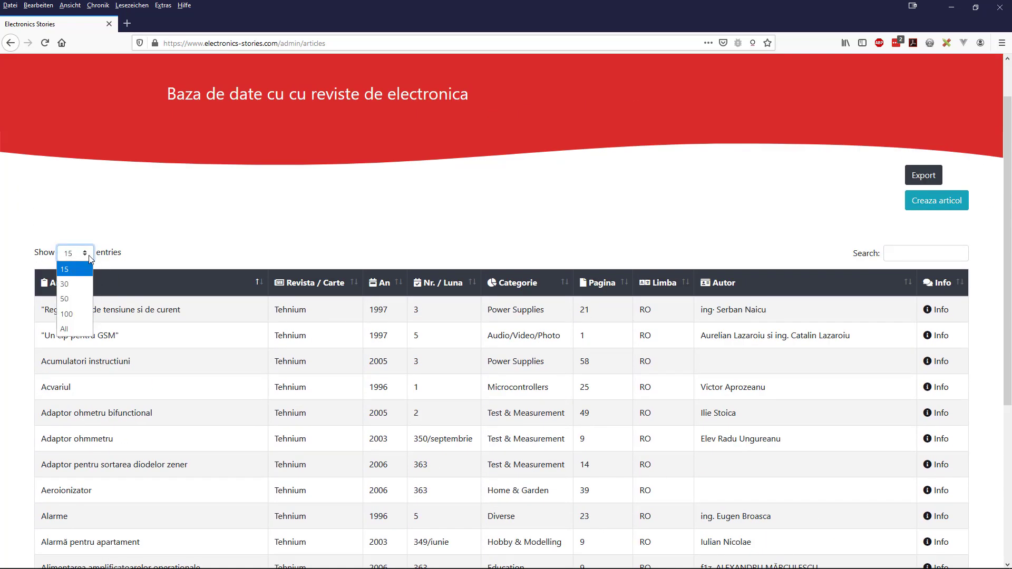
{"action": "left_click", "coordinate": [177, 252]}
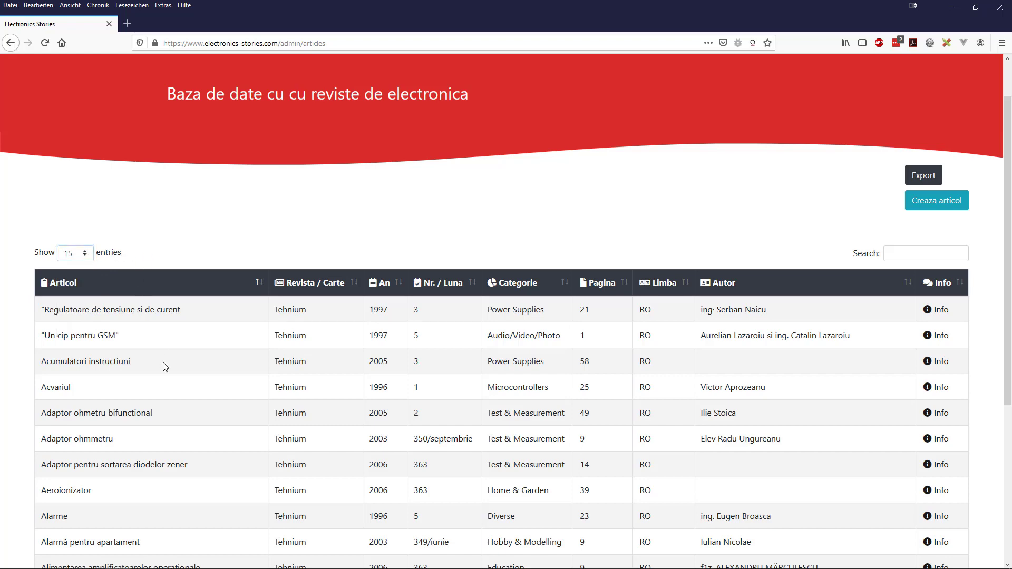
{"action": "scroll", "coordinate": [169, 380], "scroll_direction": "down", "scroll_amount": 5}
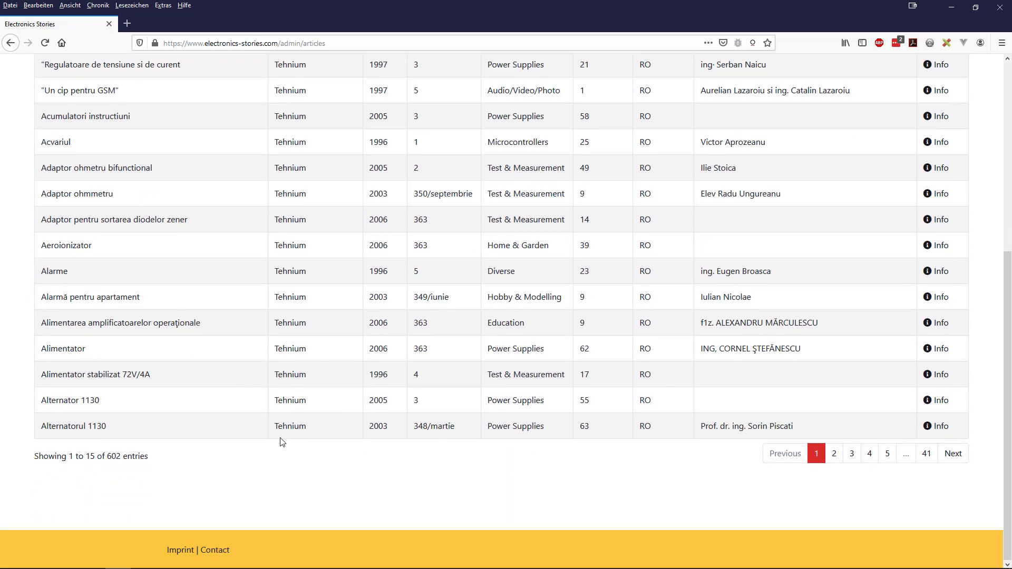
{"action": "scroll", "coordinate": [149, 441], "scroll_direction": "up", "scroll_amount": 5}
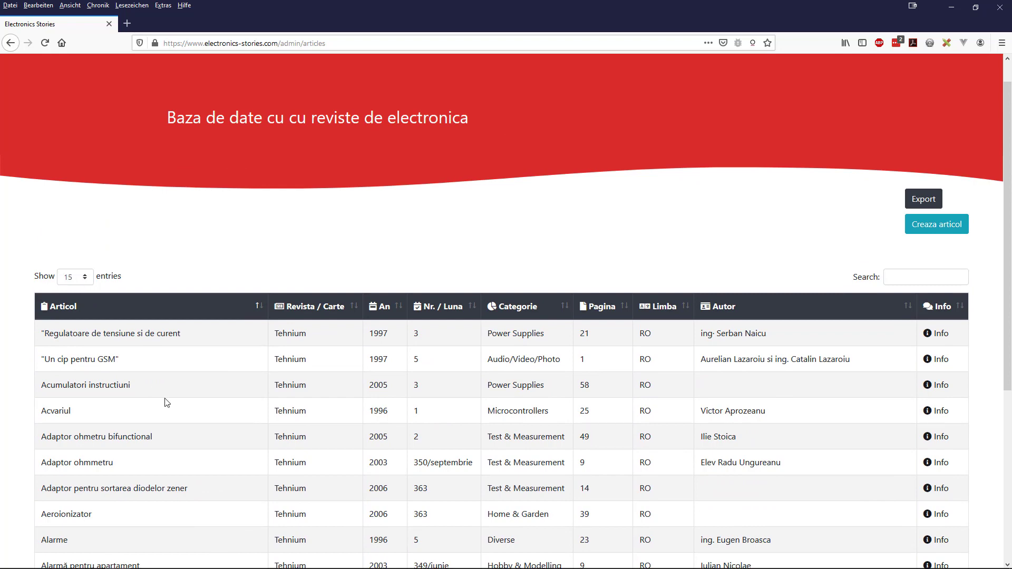
Step: Page through the article table up to page 5 and look over the listed titles
{"action": "scroll", "coordinate": [152, 391], "scroll_direction": "down", "scroll_amount": 5}
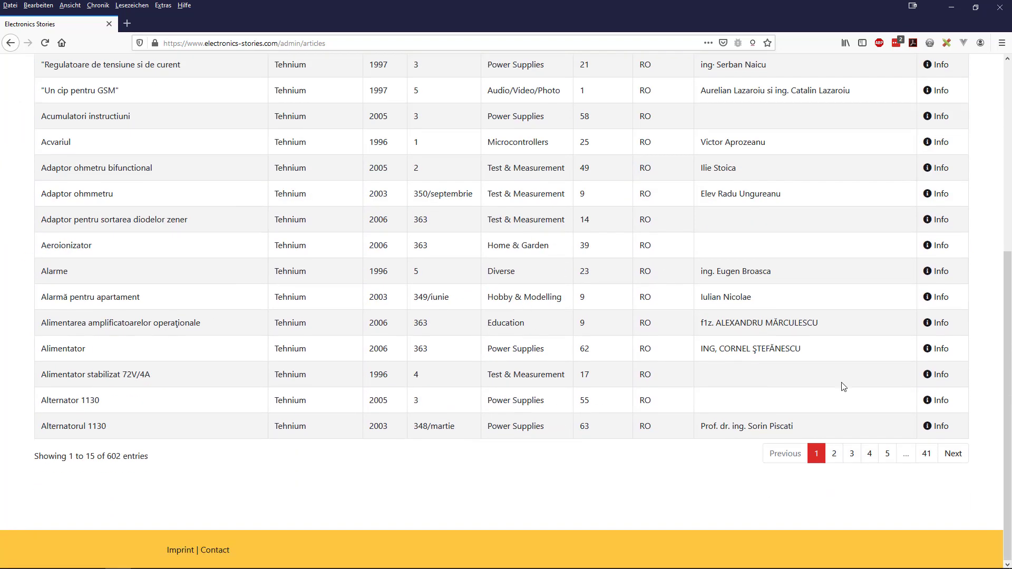
{"action": "left_click", "coordinate": [834, 454]}
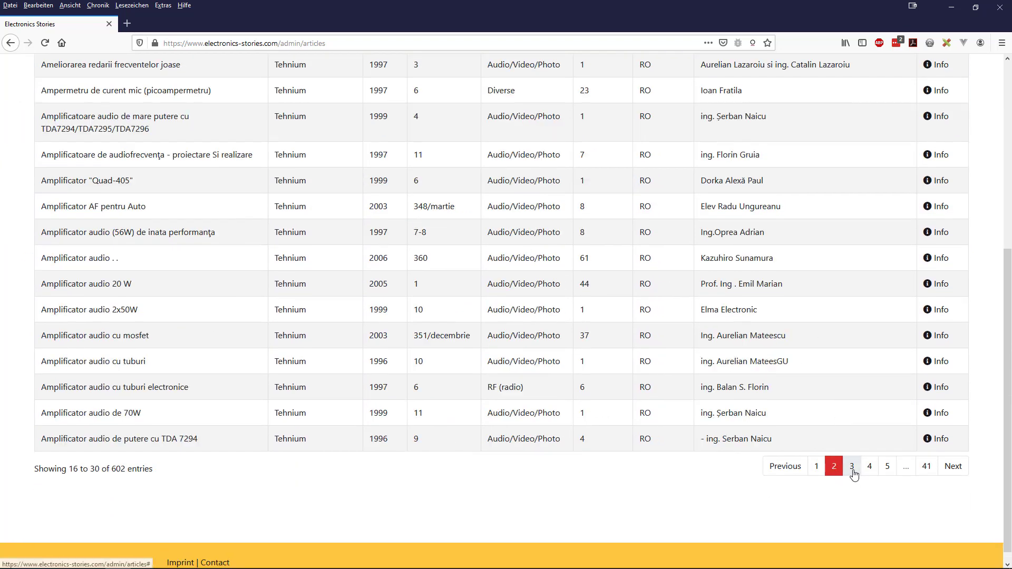
{"action": "left_click", "coordinate": [853, 470]}
{"action": "left_click", "coordinate": [871, 464]}
{"action": "left_click", "coordinate": [887, 464]}
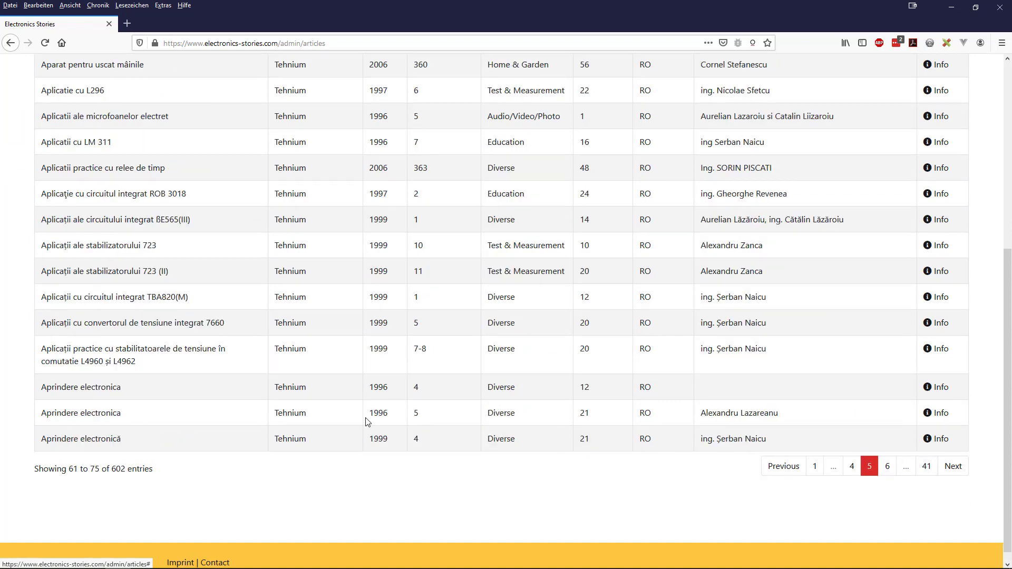
Step: Try 30 and 50 entries per page for the article table, and finally set it to All
{"action": "scroll", "coordinate": [316, 411], "scroll_direction": "up", "scroll_amount": 5}
{"action": "left_click", "coordinate": [82, 309]}
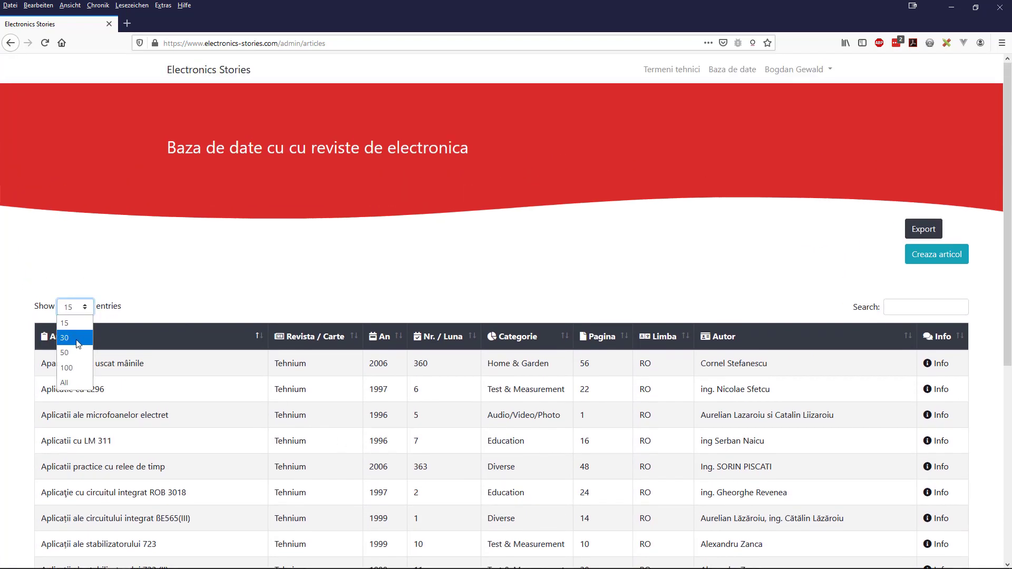
{"action": "left_click", "coordinate": [72, 340]}
{"action": "left_click", "coordinate": [79, 308]}
{"action": "left_click", "coordinate": [75, 354]}
{"action": "left_click", "coordinate": [78, 308]}
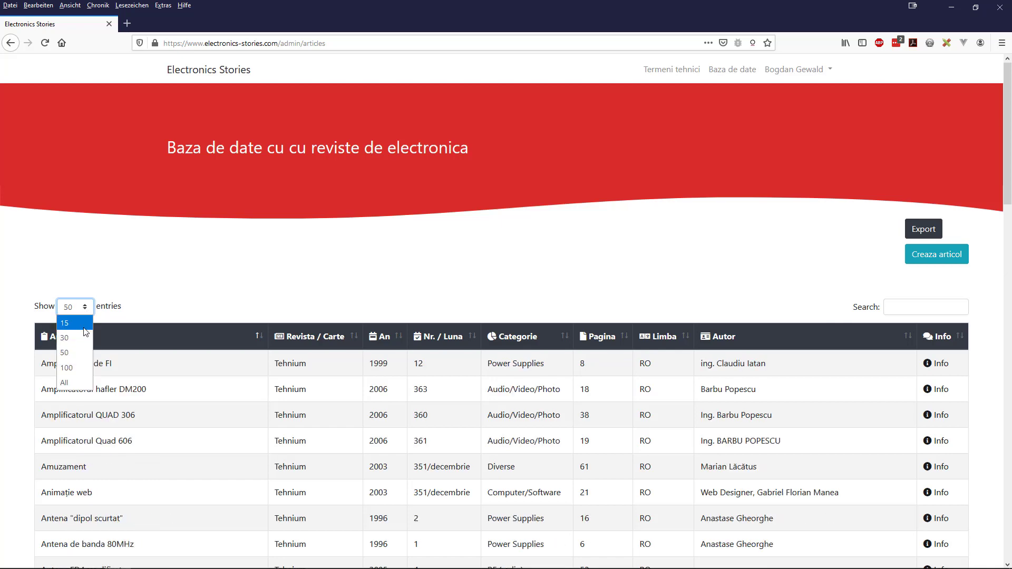
{"action": "left_click", "coordinate": [75, 383]}
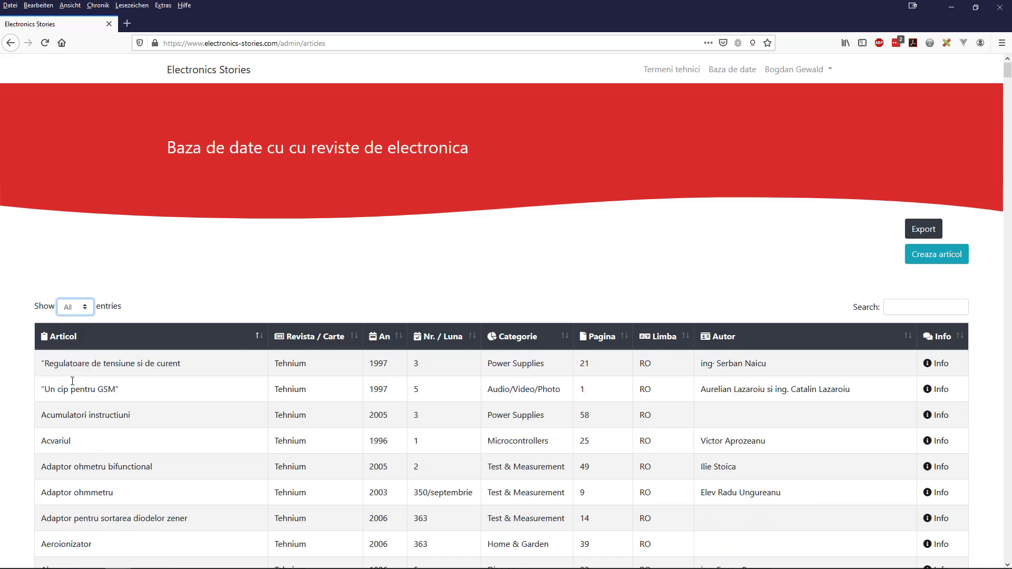
Step: Look through the complete article list down to its last entry and return to its beginning
{"action": "scroll", "coordinate": [338, 408], "scroll_direction": "down", "scroll_amount": 7}
{"action": "scroll", "coordinate": [364, 413], "scroll_direction": "down", "scroll_amount": 20}
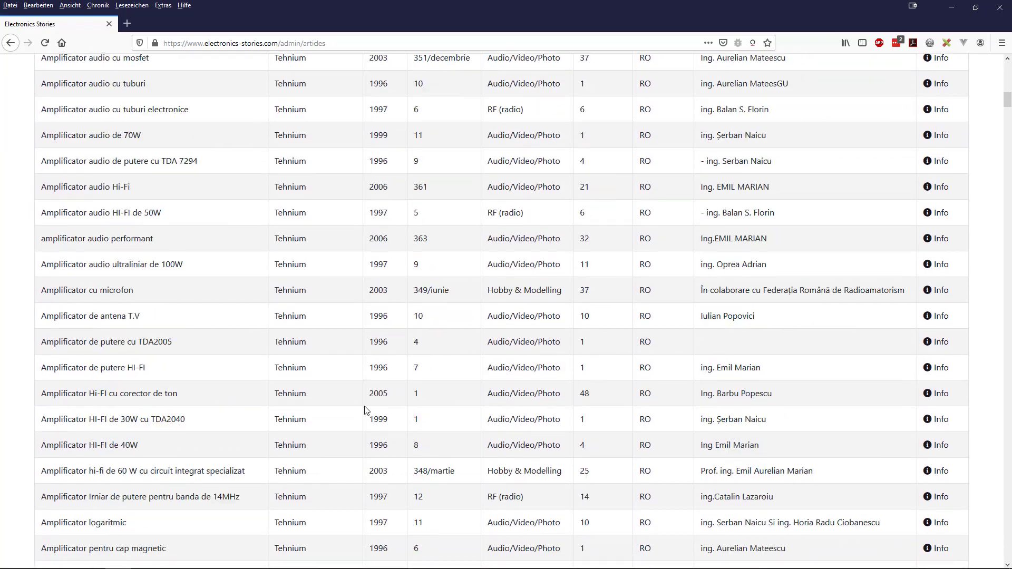
{"action": "scroll", "coordinate": [367, 409], "scroll_direction": "down", "scroll_amount": 20}
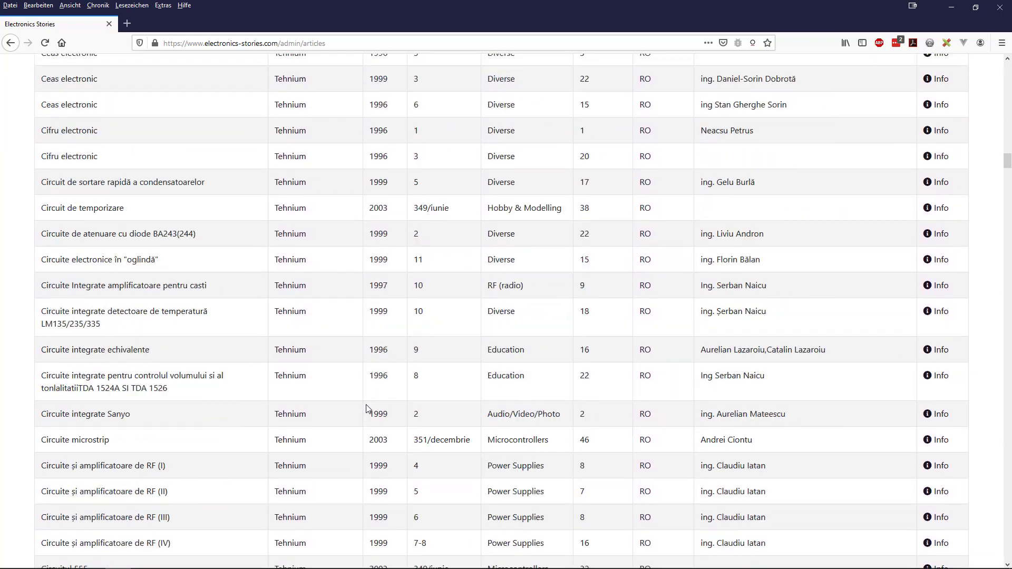
{"action": "scroll", "coordinate": [364, 408], "scroll_direction": "down", "scroll_amount": 20}
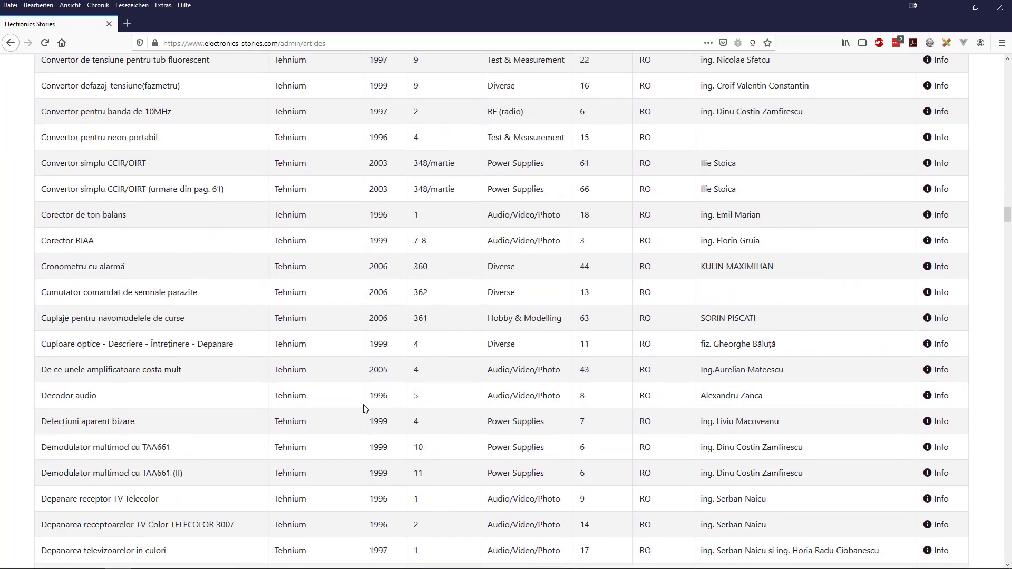
{"action": "scroll", "coordinate": [363, 408], "scroll_direction": "down", "scroll_amount": 20}
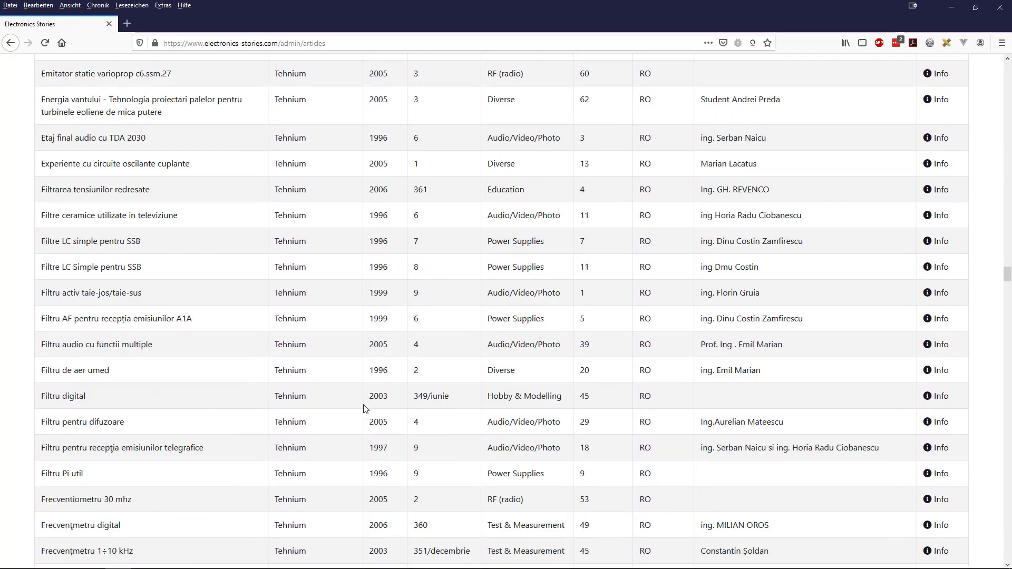
{"action": "scroll", "coordinate": [1007, 335], "scroll_direction": "down", "scroll_amount": 3}
{"action": "left_click_drag", "start_coordinate": [1007, 336], "coordinate": [1007, 563]}
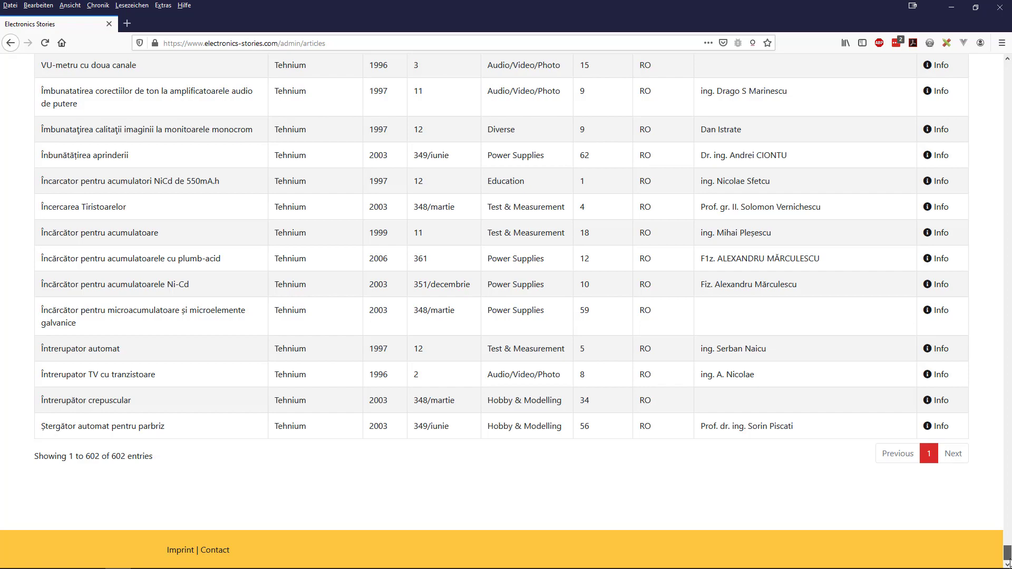
{"action": "key", "text": "Home"}
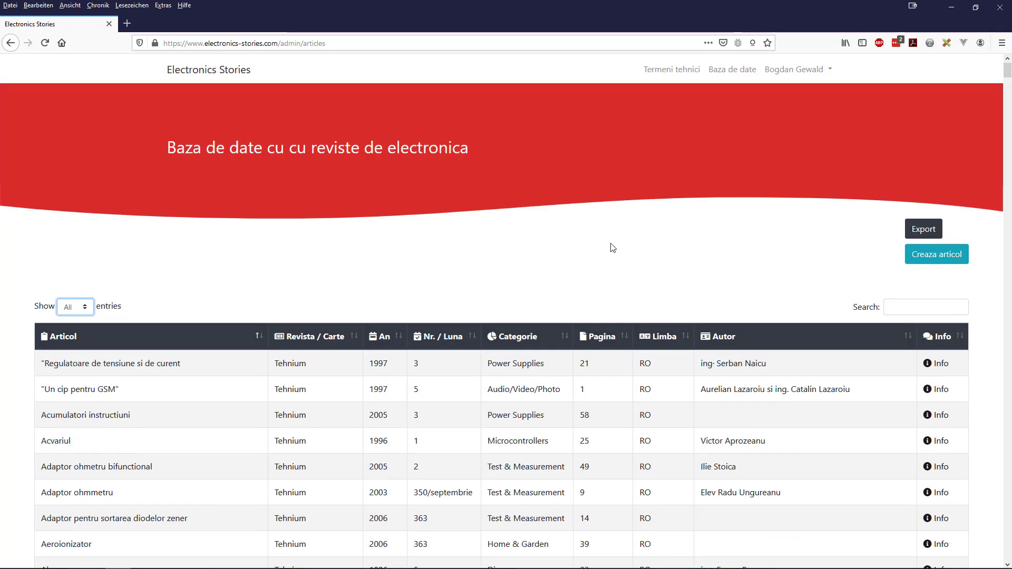
{"action": "left_click", "coordinate": [490, 266]}
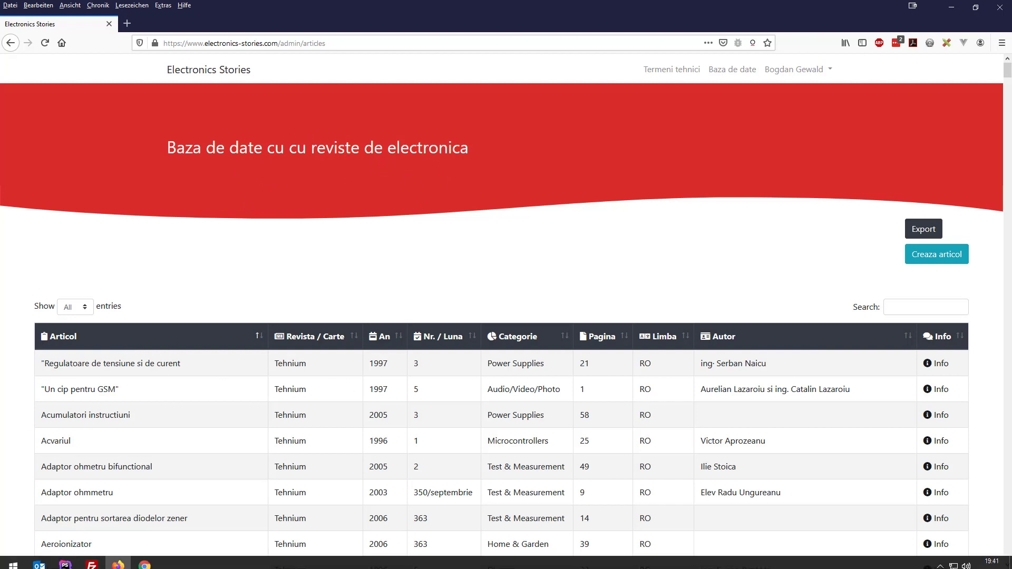
Step: Switch to Chrome and close the Hochfrequenztechnik and Diacritice pages, keeping only Electronics Stories open
{"action": "left_click", "coordinate": [151, 563]}
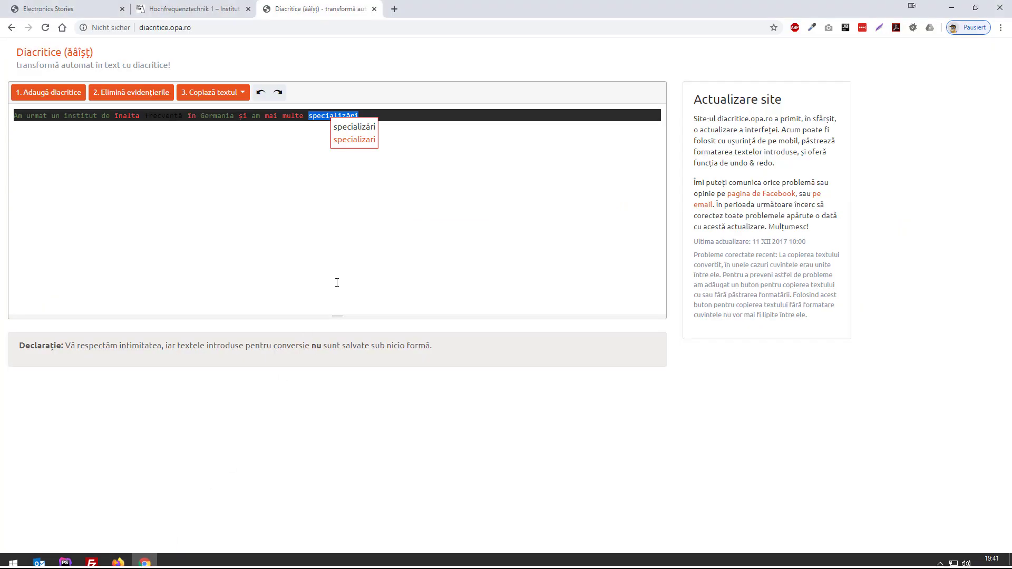
{"action": "left_click", "coordinate": [73, 9]}
{"action": "middle_click", "coordinate": [214, 14]}
{"action": "left_click", "coordinate": [206, 14]}
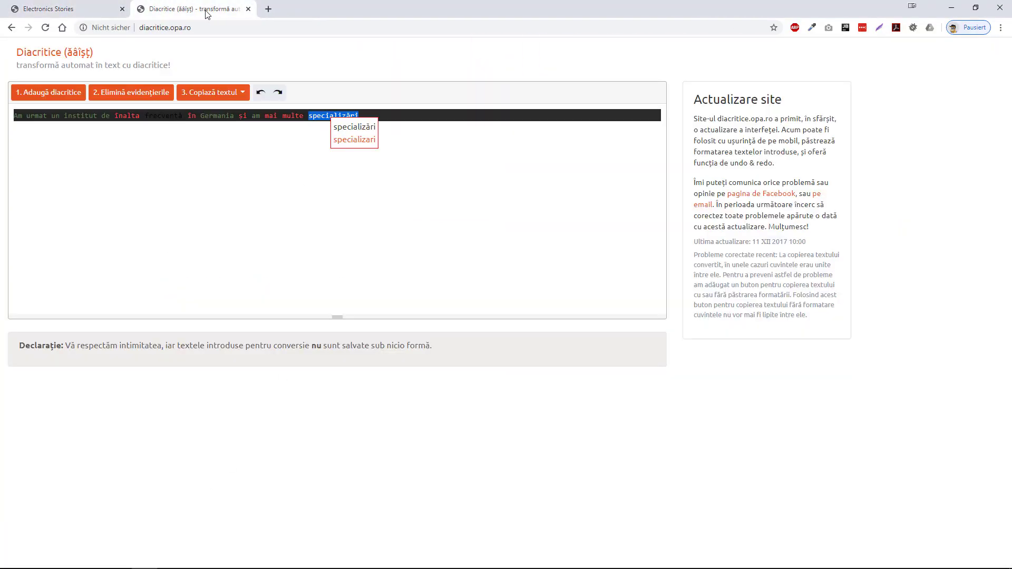
{"action": "left_click", "coordinate": [249, 8]}
{"action": "key", "text": "Home"}
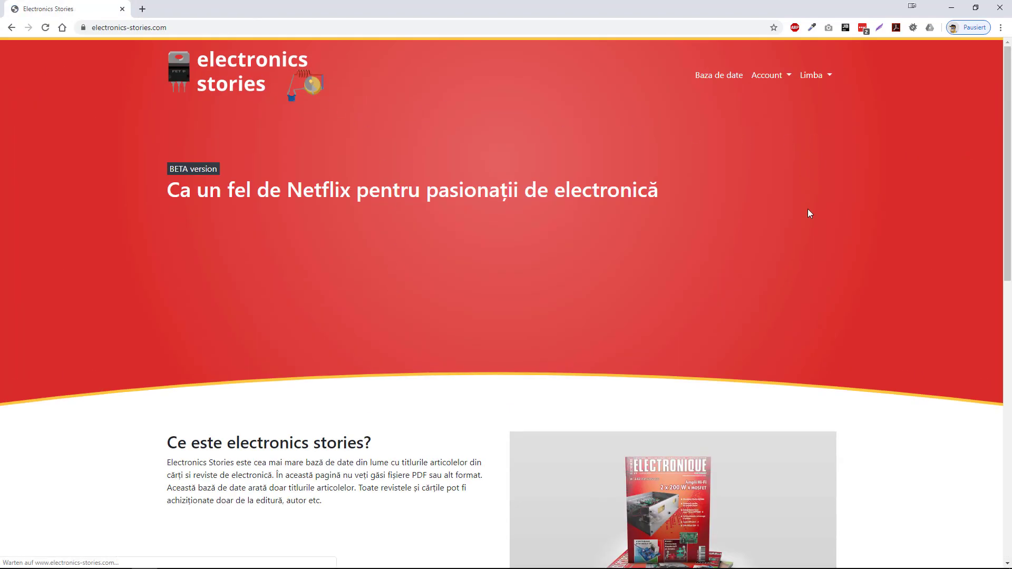
Step: Check the site's language choices and open the article database with the test account
{"action": "left_click", "coordinate": [818, 77]}
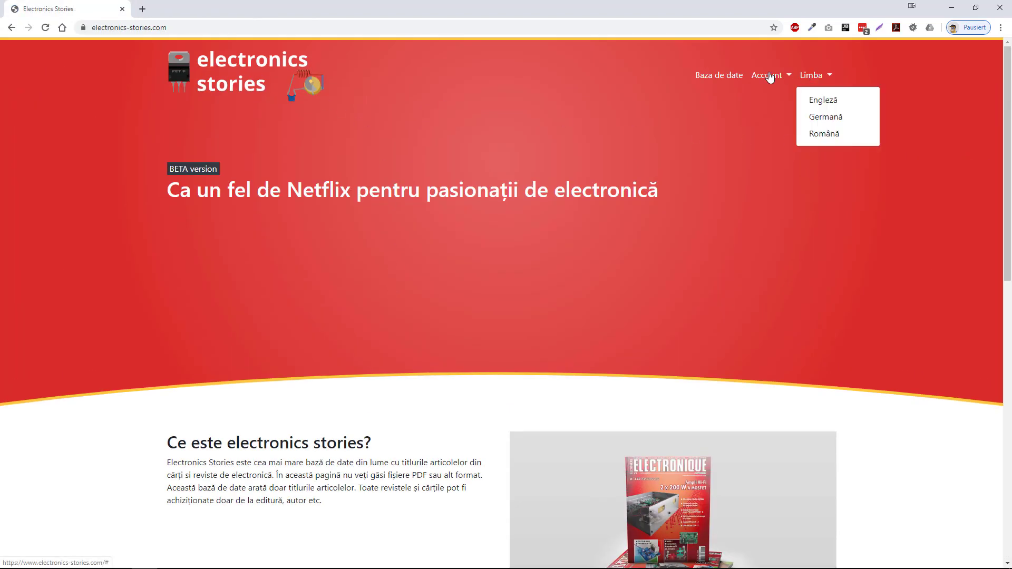
{"action": "left_click", "coordinate": [715, 80]}
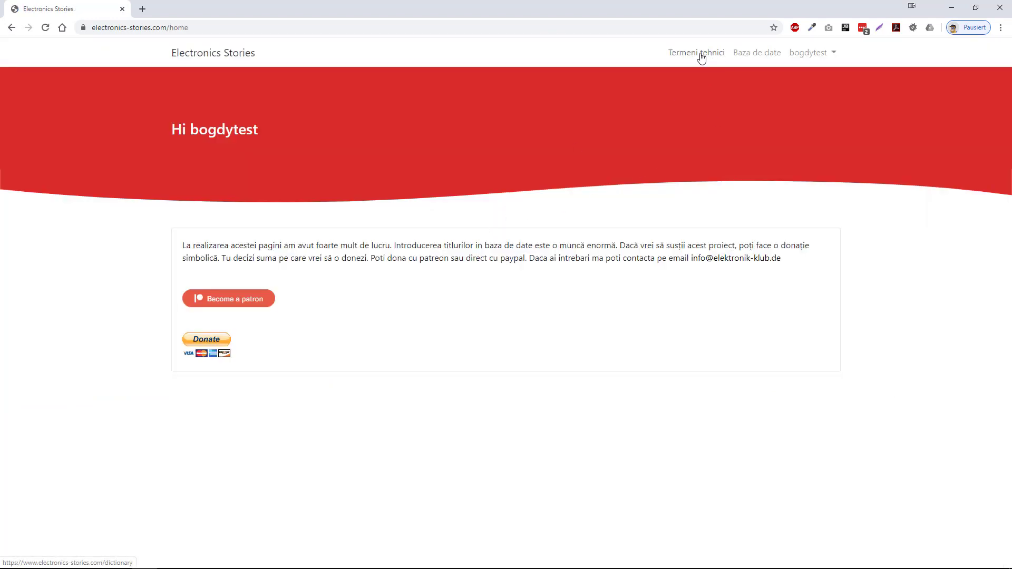
{"action": "left_click", "coordinate": [748, 52]}
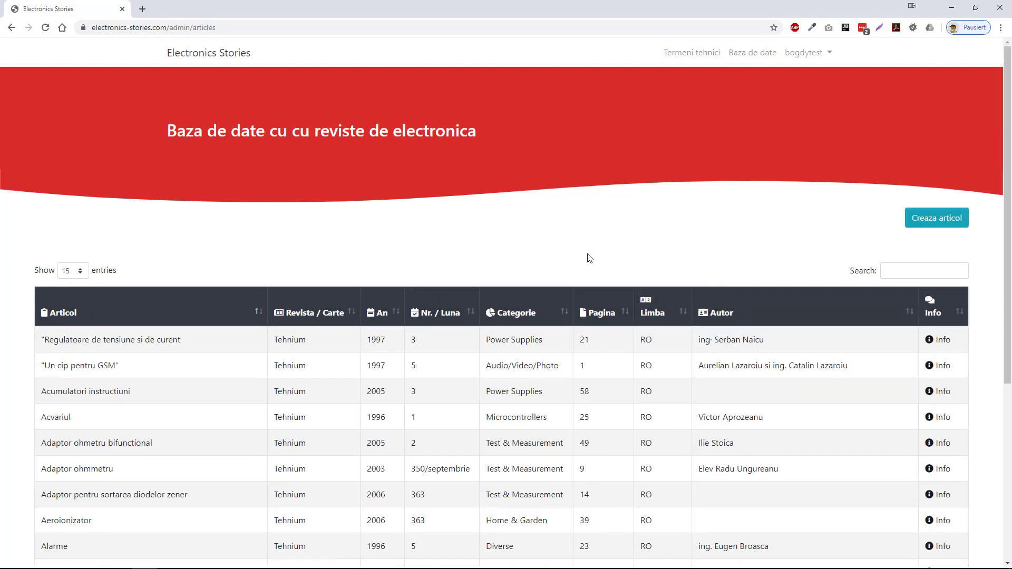
Step: Switch to the administrator session in Firefox and change the test account's role to user only, then save the update
{"action": "key", "text": "alt+Tab"}
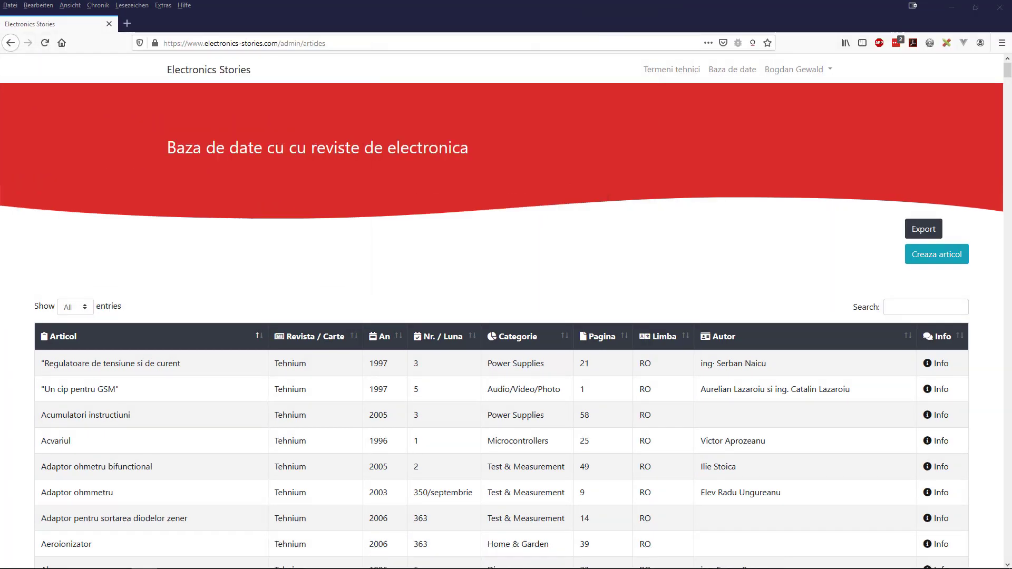
{"action": "left_click", "coordinate": [806, 69]}
{"action": "left_click", "coordinate": [788, 133]}
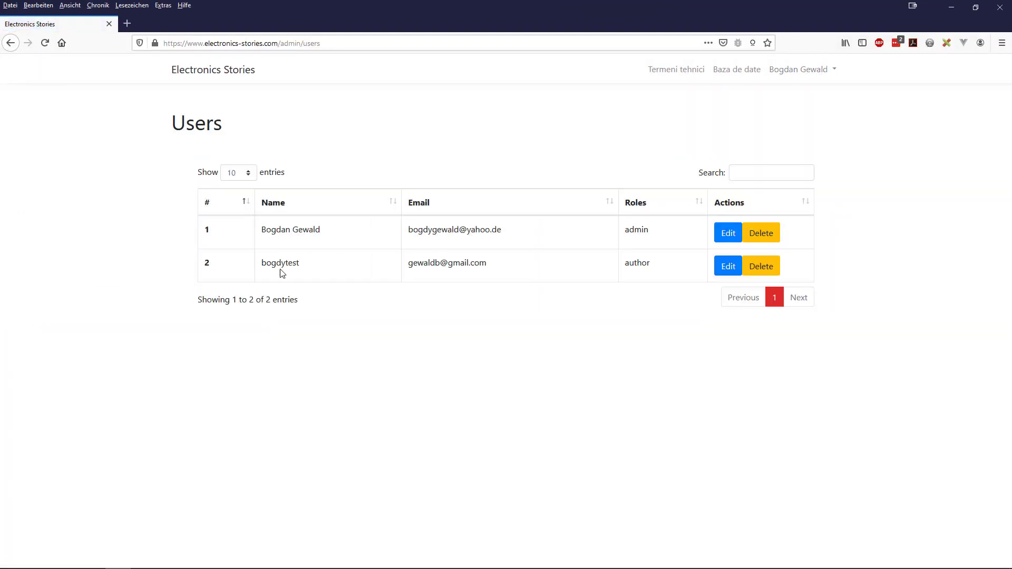
{"action": "left_click", "coordinate": [728, 266]}
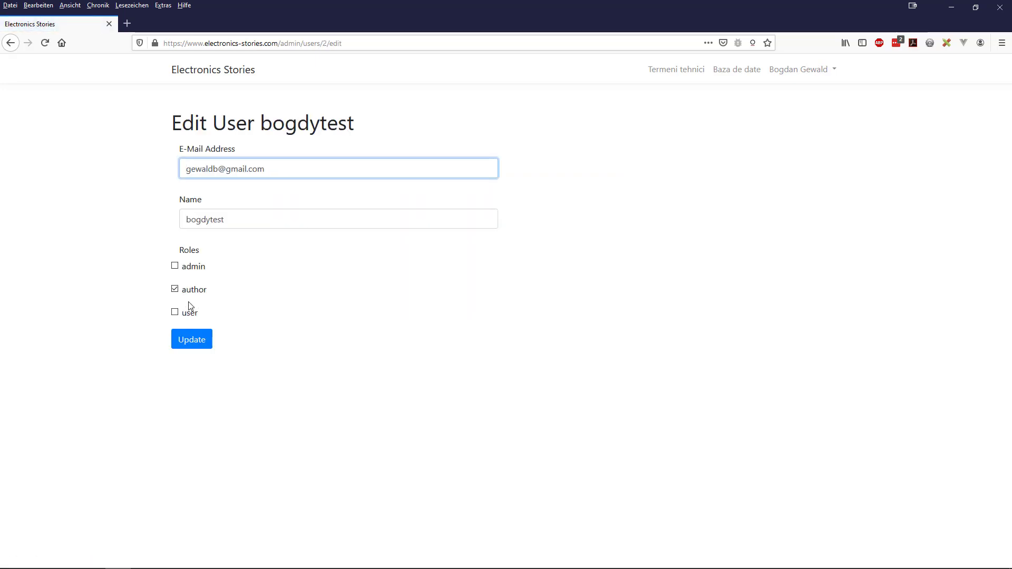
{"action": "left_click", "coordinate": [175, 289]}
{"action": "left_click", "coordinate": [174, 312]}
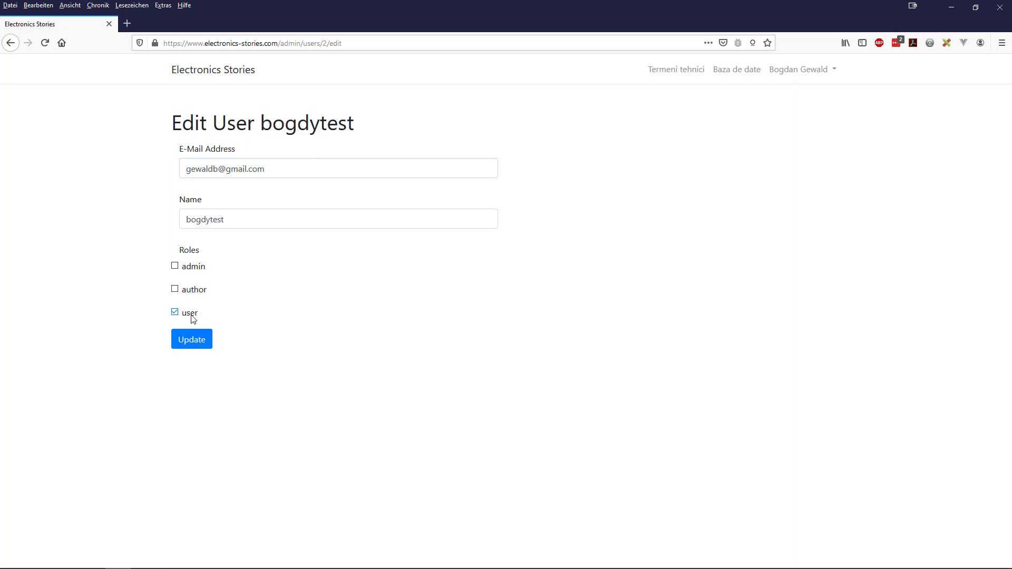
{"action": "left_click", "coordinate": [192, 349]}
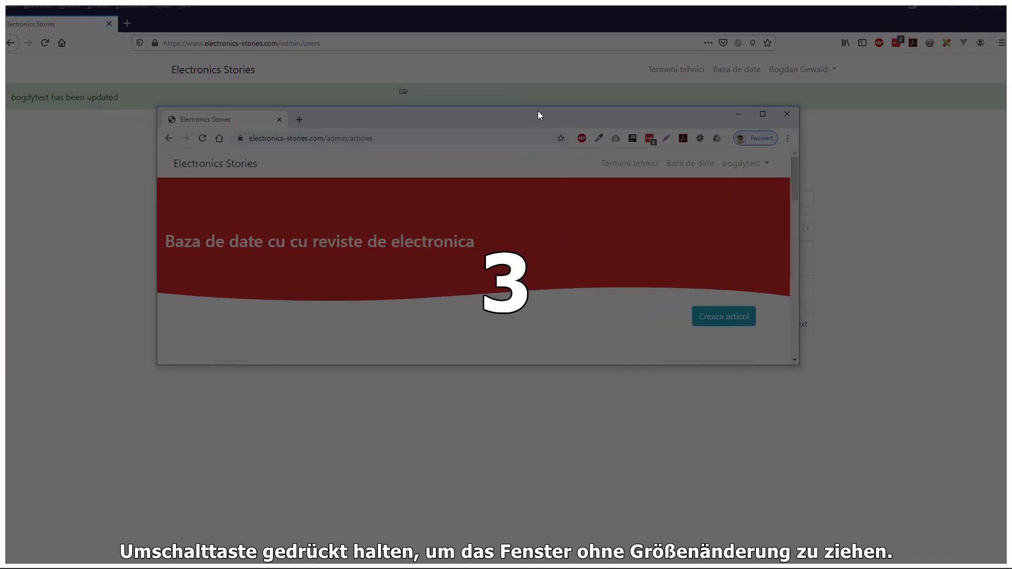
Step: Return to Chrome, reload the article database as the test account and examine what the user role displays
{"action": "left_click_drag", "start_coordinate": [538, 111], "coordinate": [527, 3]}
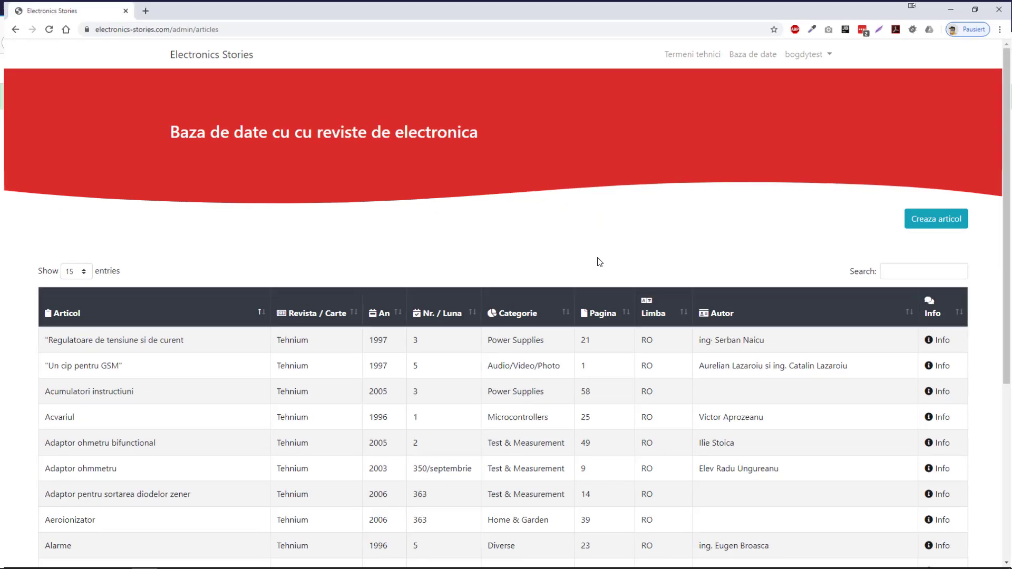
{"action": "left_click", "coordinate": [45, 27]}
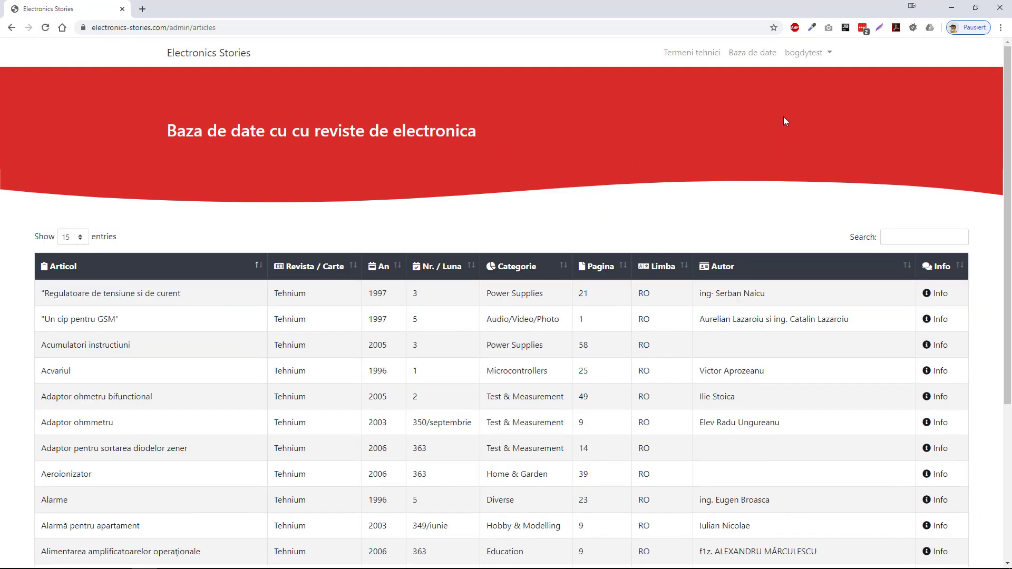
{"action": "left_click", "coordinate": [754, 51]}
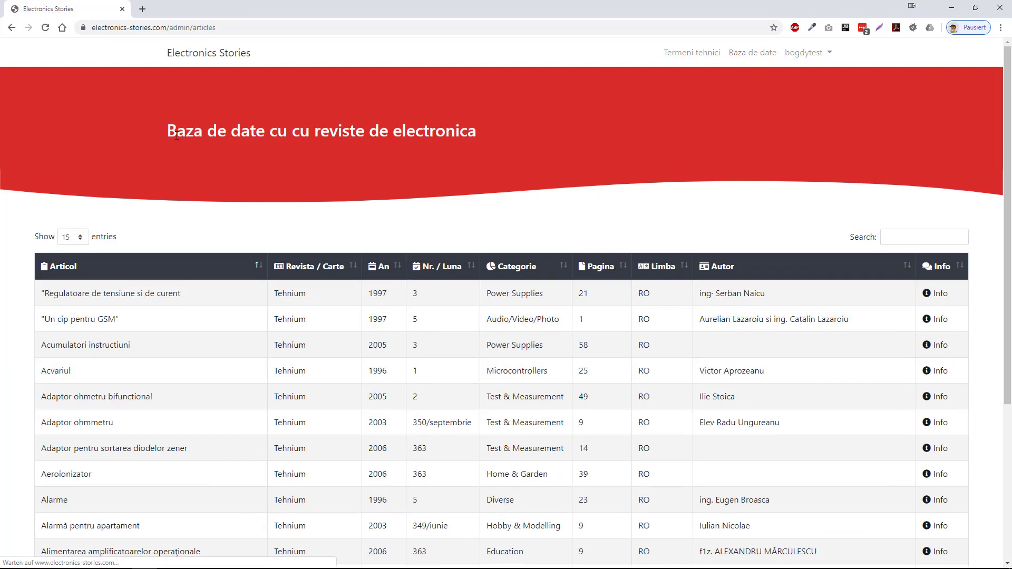
{"action": "left_click_drag", "start_coordinate": [163, 130], "coordinate": [516, 129]}
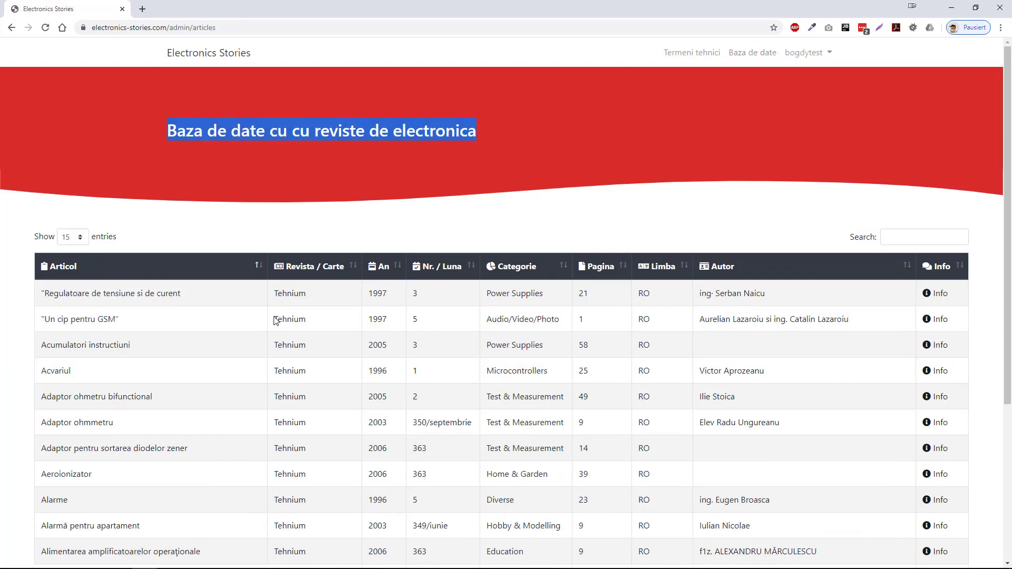
{"action": "scroll", "coordinate": [248, 312], "scroll_direction": "down", "scroll_amount": 4}
{"action": "scroll", "coordinate": [320, 372], "scroll_direction": "up", "scroll_amount": 5}
Step: Search the article database for "amplificator" and look over the matching titles
{"action": "left_click", "coordinate": [897, 235]}
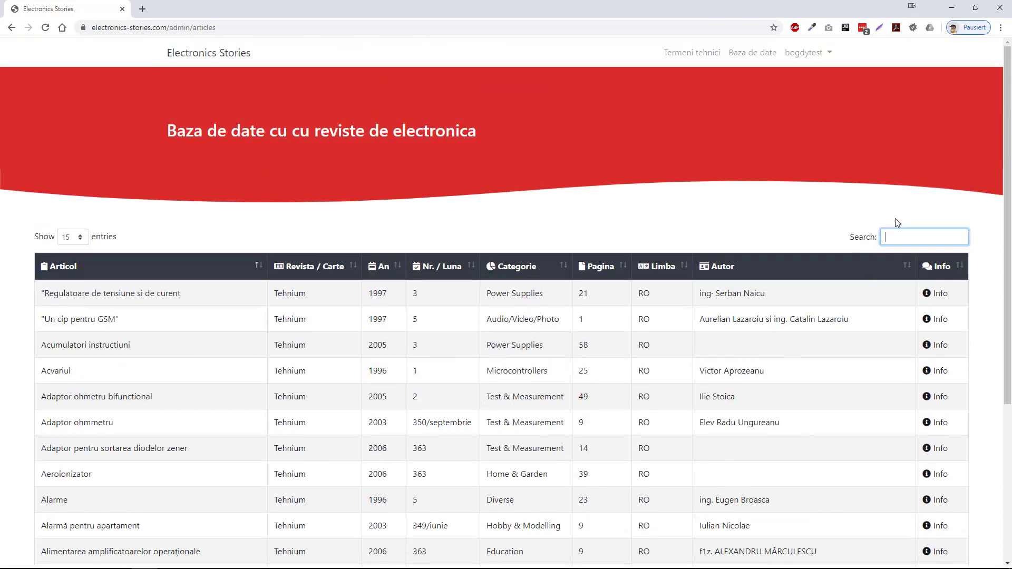
{"action": "type", "text": "amplificator"}
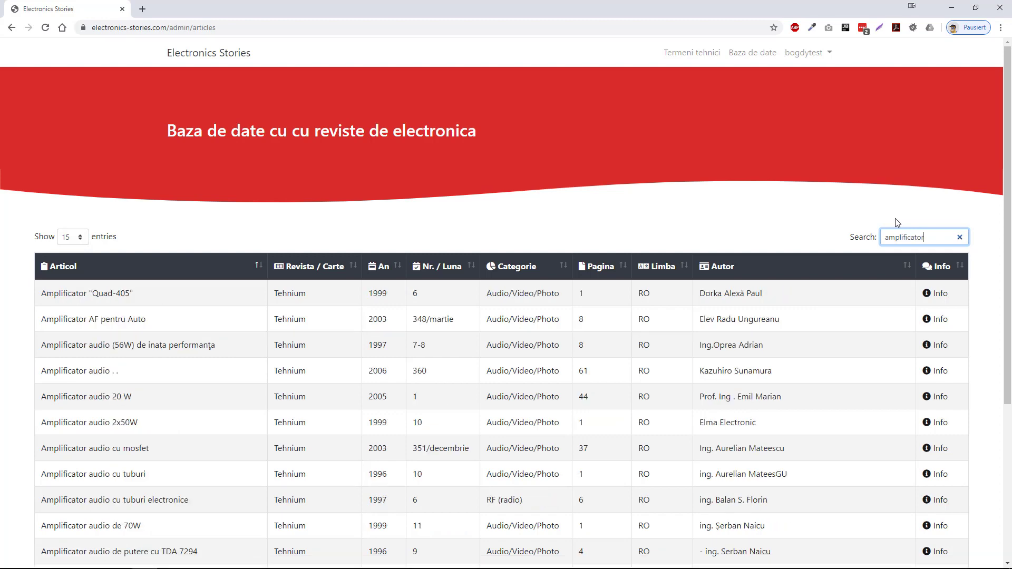
{"action": "scroll", "coordinate": [141, 390], "scroll_direction": "down", "scroll_amount": 5}
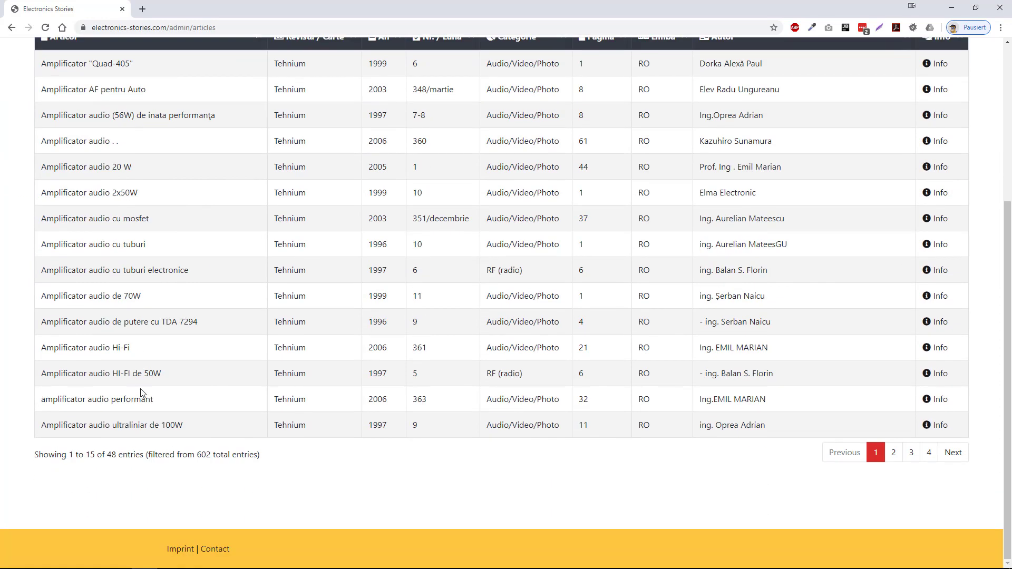
{"action": "scroll", "coordinate": [248, 304], "scroll_direction": "up", "scroll_amount": 5}
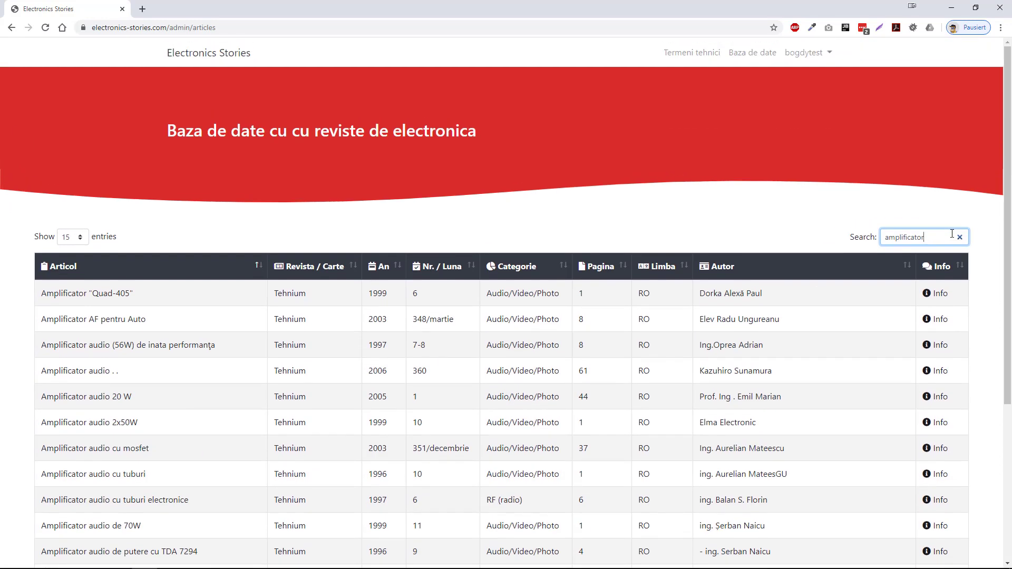
Step: Replace the article search with "tda 7294" and examine the matching articles
{"action": "left_click_drag", "start_coordinate": [939, 235], "coordinate": [753, 233]}
{"action": "type", "text": "tda 7294"}
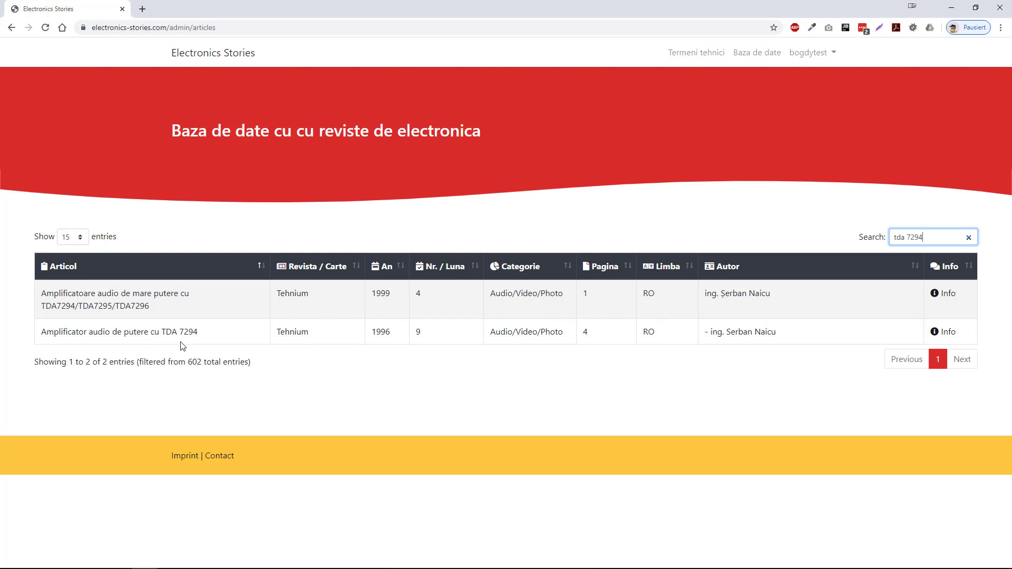
{"action": "left_click", "coordinate": [195, 336]}
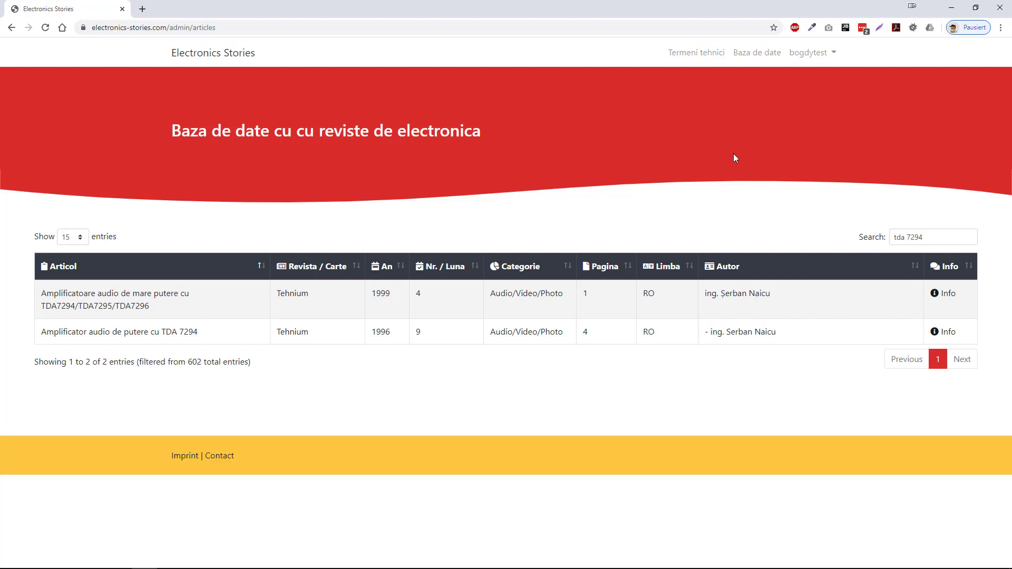
Step: Open the dictionary of technical terms
{"action": "left_click", "coordinate": [700, 56]}
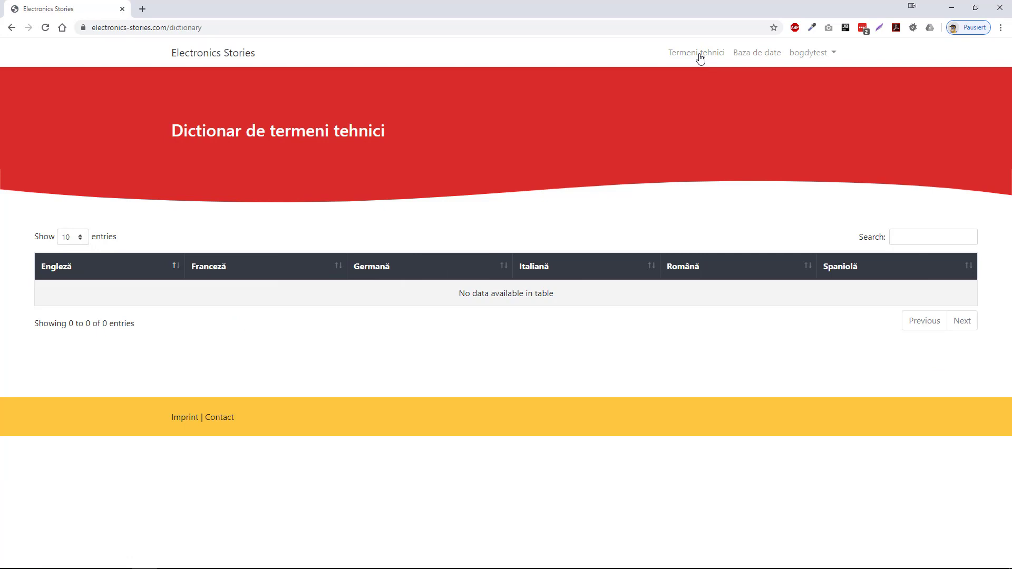
Step: Look over the site's landing page and go on to the test account's welcome page
{"action": "right_click", "coordinate": [178, 146]}
{"action": "left_click", "coordinate": [554, 195]}
{"action": "left_click", "coordinate": [210, 54]}
{"action": "scroll", "coordinate": [580, 232], "scroll_direction": "down", "scroll_amount": 2}
{"action": "scroll", "coordinate": [601, 237], "scroll_direction": "up", "scroll_amount": 2}
{"action": "left_click", "coordinate": [725, 77]}
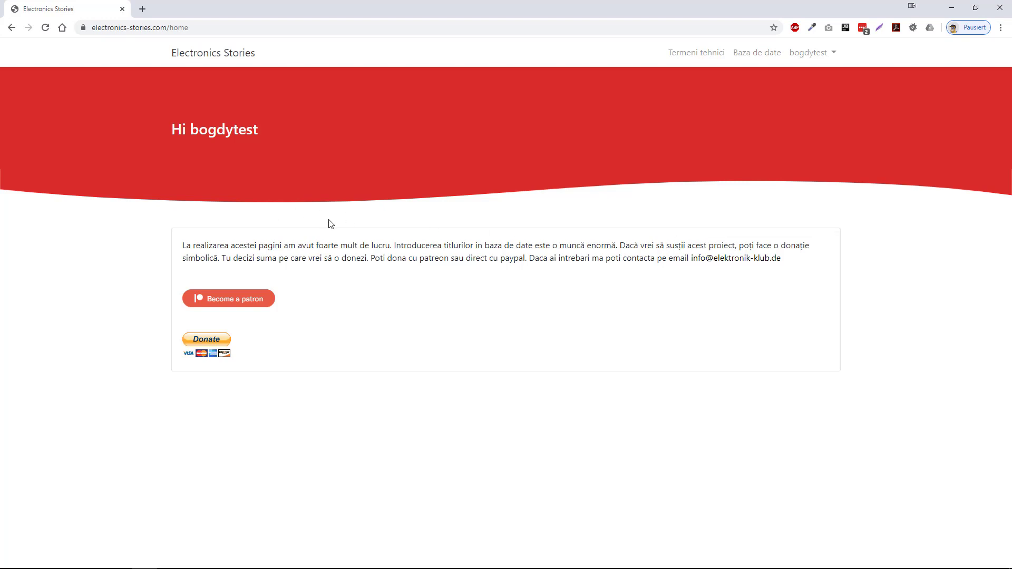
Step: Open the article database as the test account and look through its first page of articles
{"action": "left_click", "coordinate": [755, 59]}
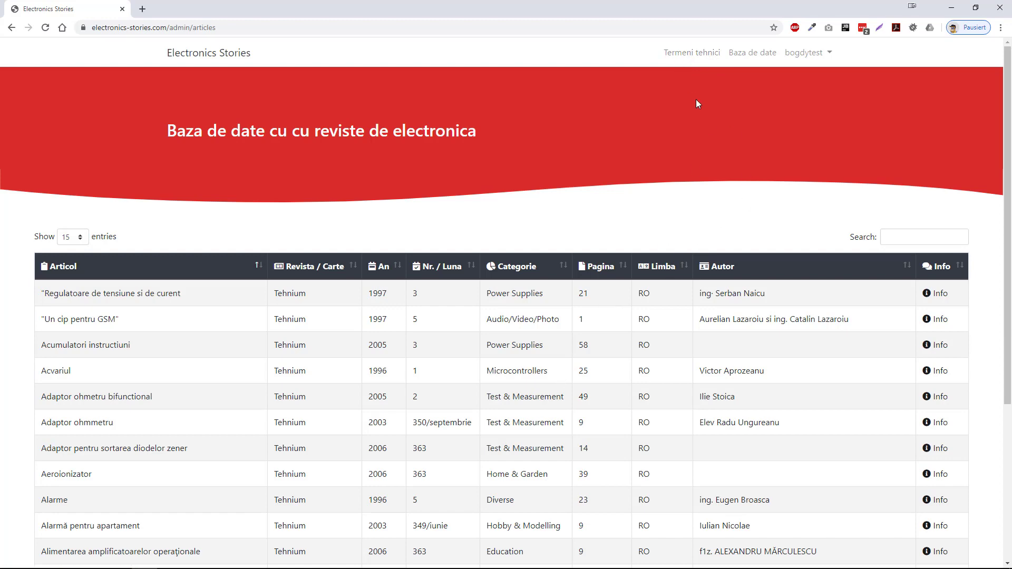
{"action": "scroll", "coordinate": [594, 330], "scroll_direction": "down", "scroll_amount": 5}
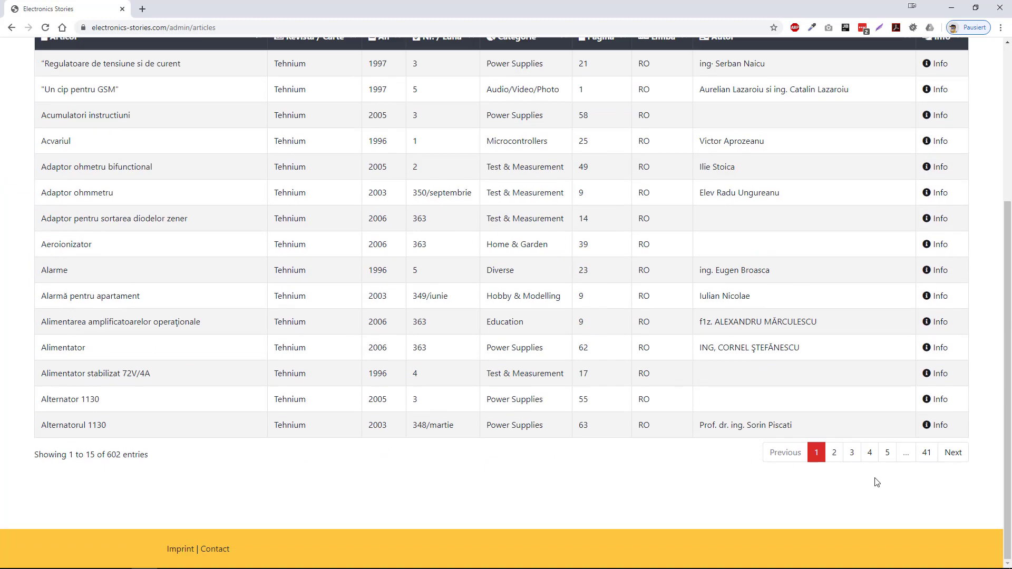
{"action": "scroll", "coordinate": [659, 401], "scroll_direction": "up", "scroll_amount": 4}
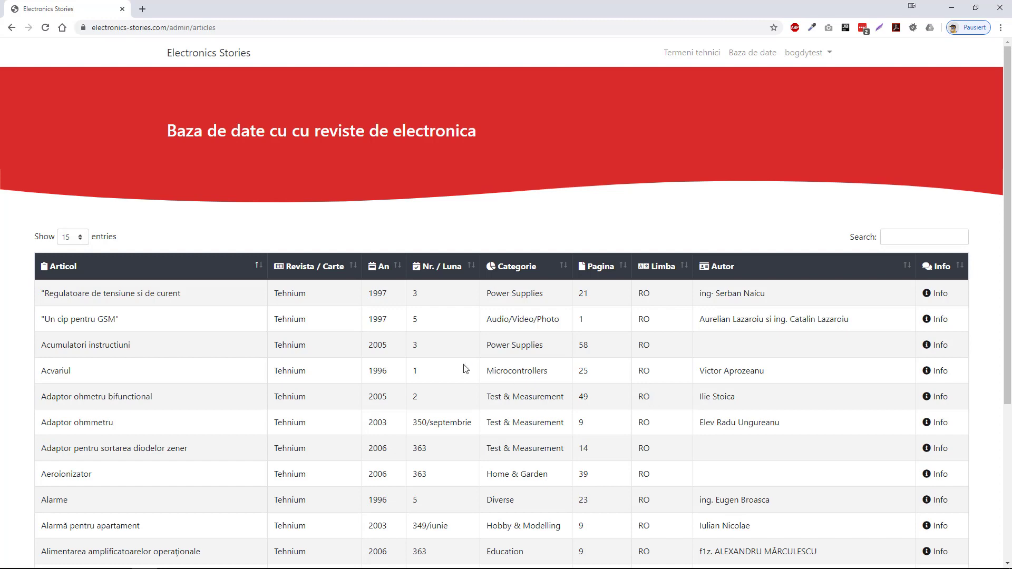
{"action": "scroll", "coordinate": [401, 396], "scroll_direction": "down", "scroll_amount": 1}
{"action": "scroll", "coordinate": [402, 396], "scroll_direction": "down", "scroll_amount": 3}
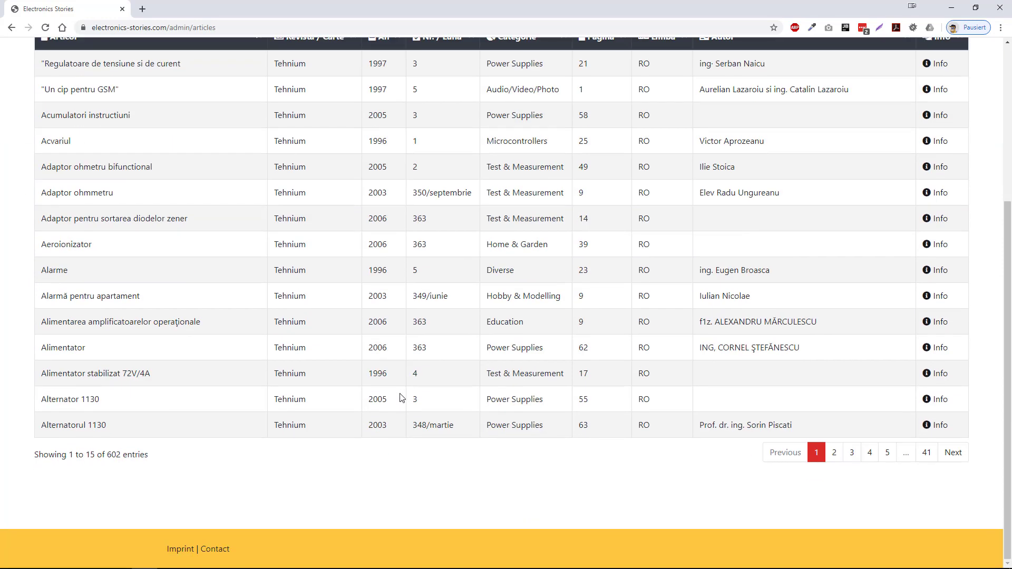
{"action": "scroll", "coordinate": [401, 398], "scroll_direction": "up", "scroll_amount": 4}
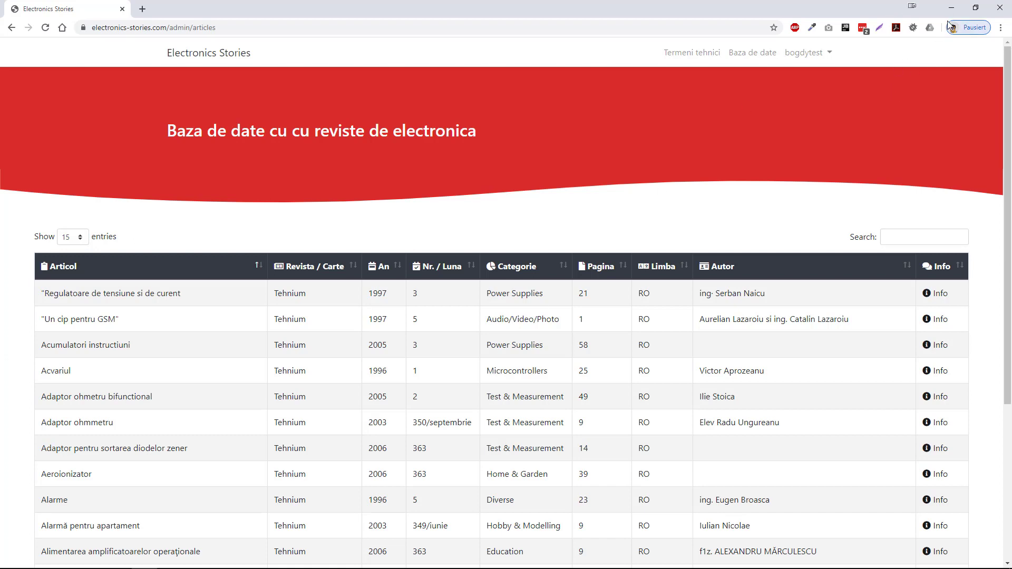
Step: Switch to Firefox and open the dictionary of technical terms under the administrator account
{"action": "left_click_drag", "start_coordinate": [826, 10], "coordinate": [486, 191]}
{"action": "left_click", "coordinate": [669, 156]}
{"action": "left_click", "coordinate": [668, 71]}
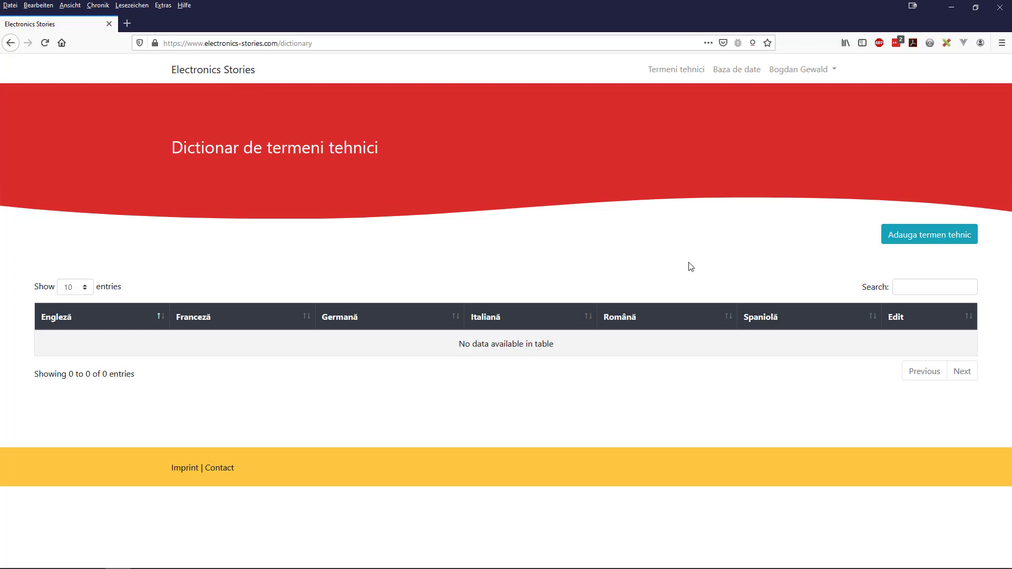
Step: Open the new-article form from the article database and examine its magazine and category choices
{"action": "left_click", "coordinate": [743, 70]}
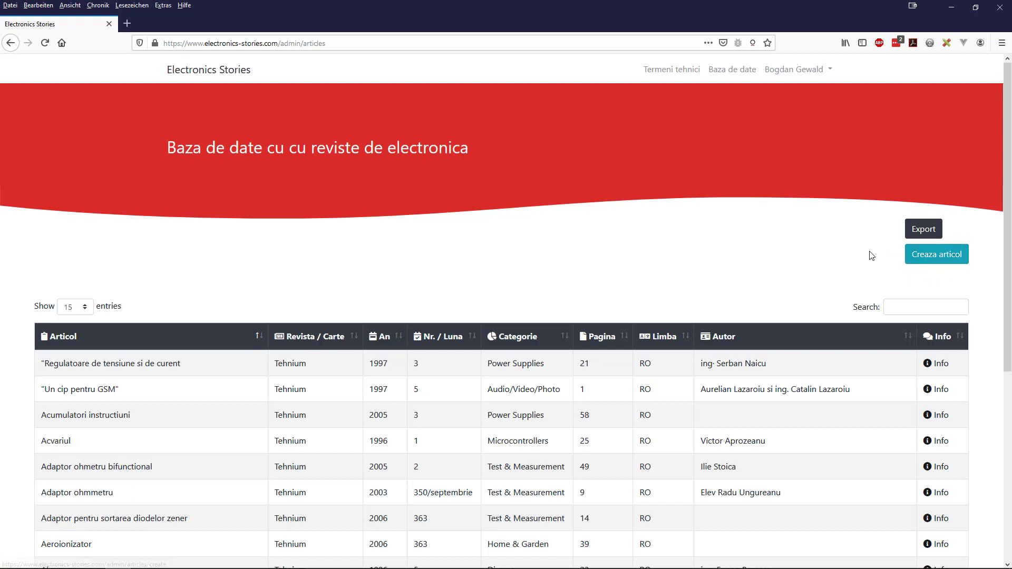
{"action": "left_click", "coordinate": [932, 262]}
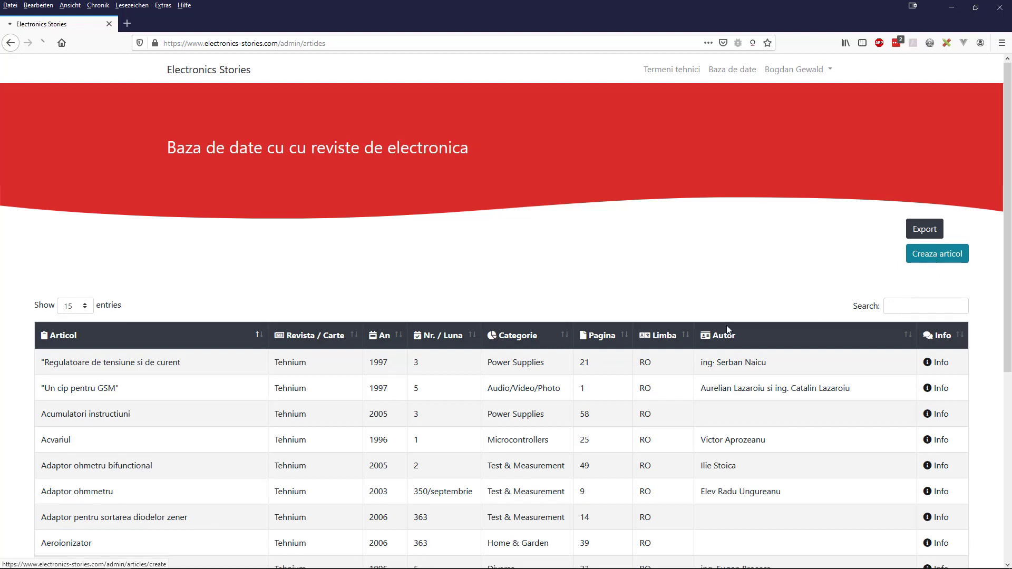
{"action": "left_click", "coordinate": [207, 266]}
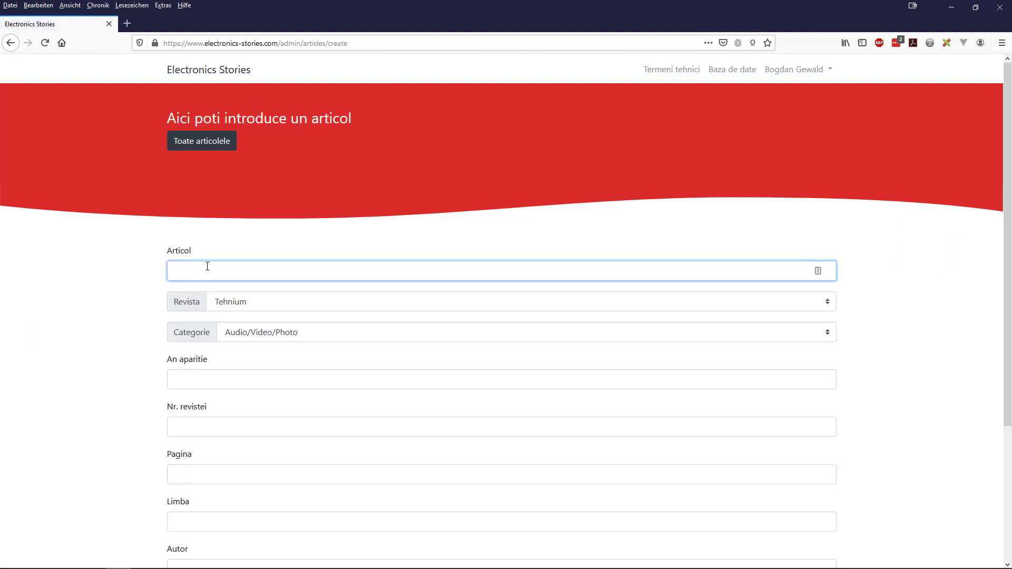
{"action": "left_click", "coordinate": [275, 306]}
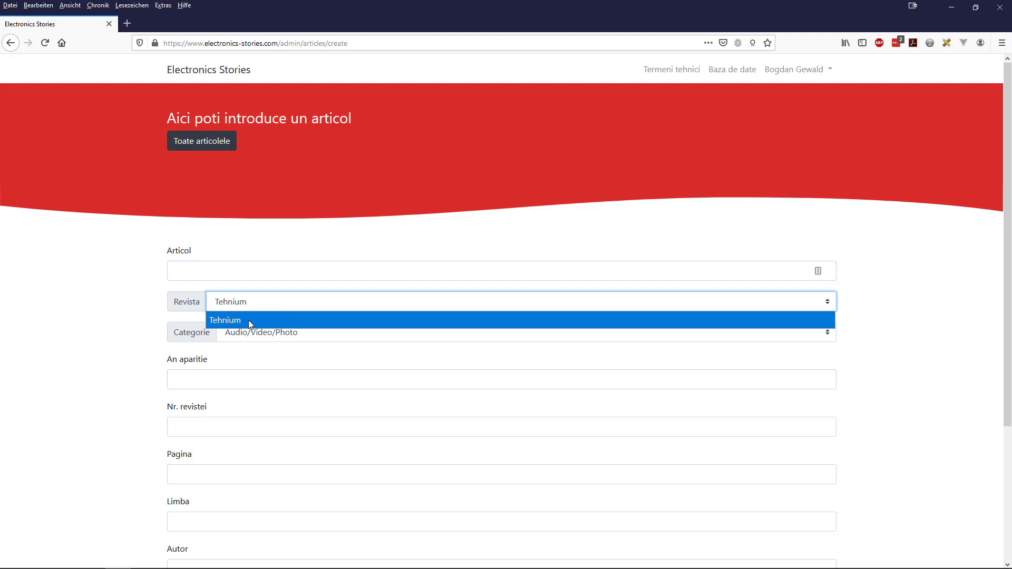
{"action": "left_click", "coordinate": [231, 304]}
{"action": "left_click", "coordinate": [256, 333]}
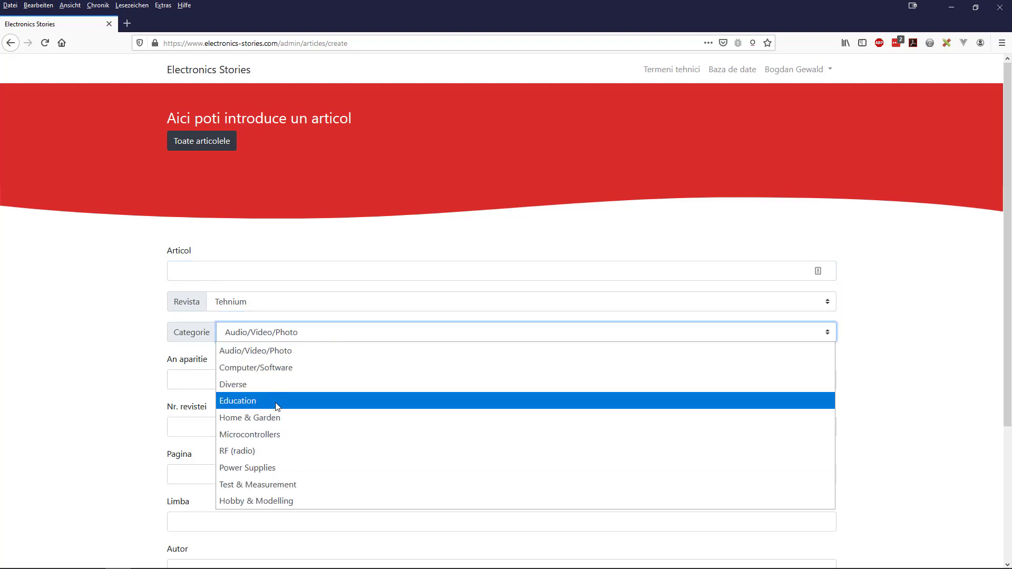
{"action": "left_click", "coordinate": [190, 336]}
{"action": "key", "text": "shift+Tab"}
Step: Go through the article form's remaining fields from publication year to Info, and reload the blank form
{"action": "left_click", "coordinate": [200, 378]}
{"action": "left_click", "coordinate": [219, 425]}
{"action": "scroll", "coordinate": [226, 437], "scroll_direction": "down", "scroll_amount": 3}
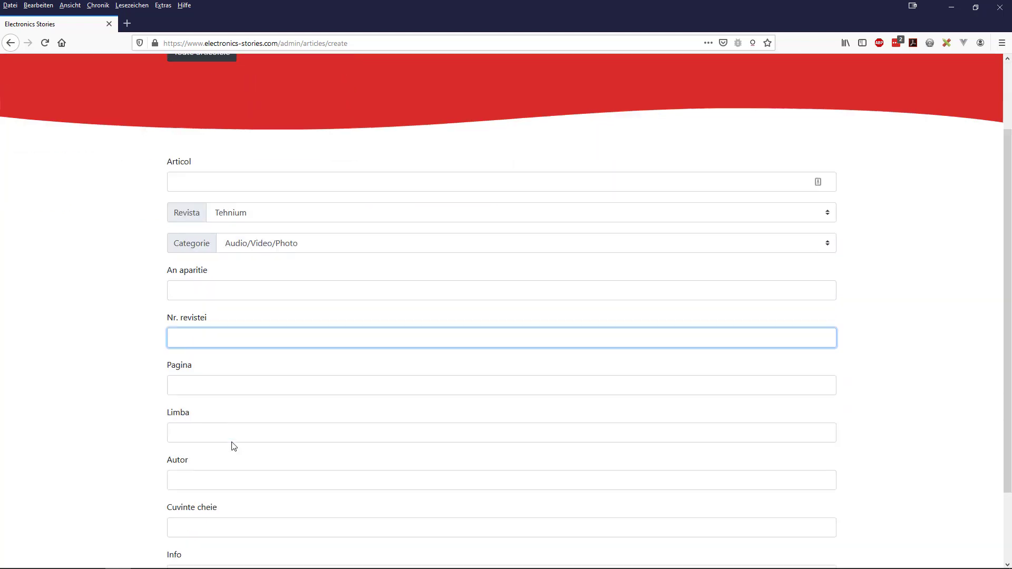
{"action": "left_click", "coordinate": [203, 368]}
{"action": "left_click", "coordinate": [201, 413]}
{"action": "left_click", "coordinate": [201, 449]}
{"action": "scroll", "coordinate": [211, 490], "scroll_direction": "down", "scroll_amount": 1}
{"action": "left_click", "coordinate": [196, 487]}
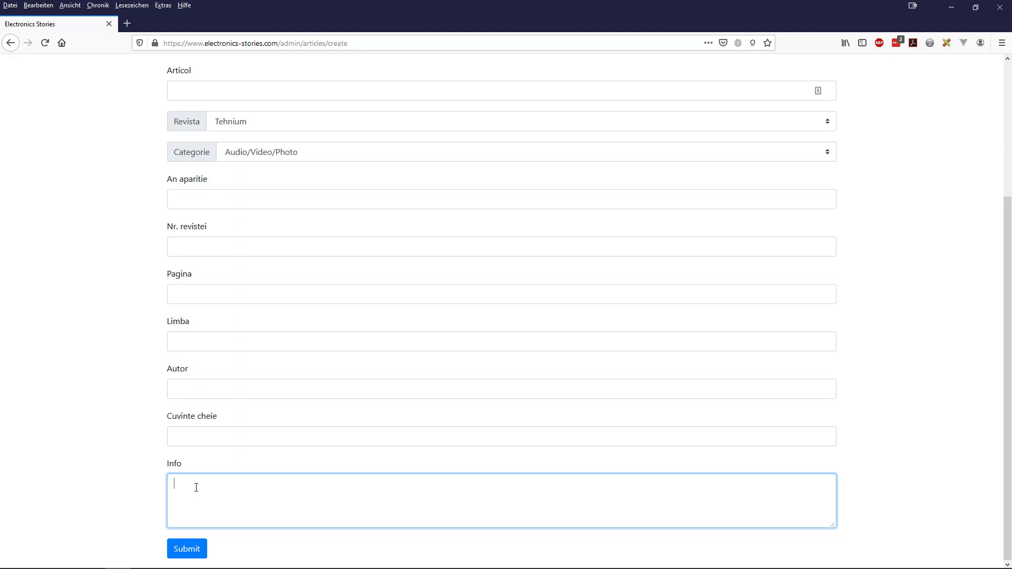
{"action": "key", "text": "F5"}
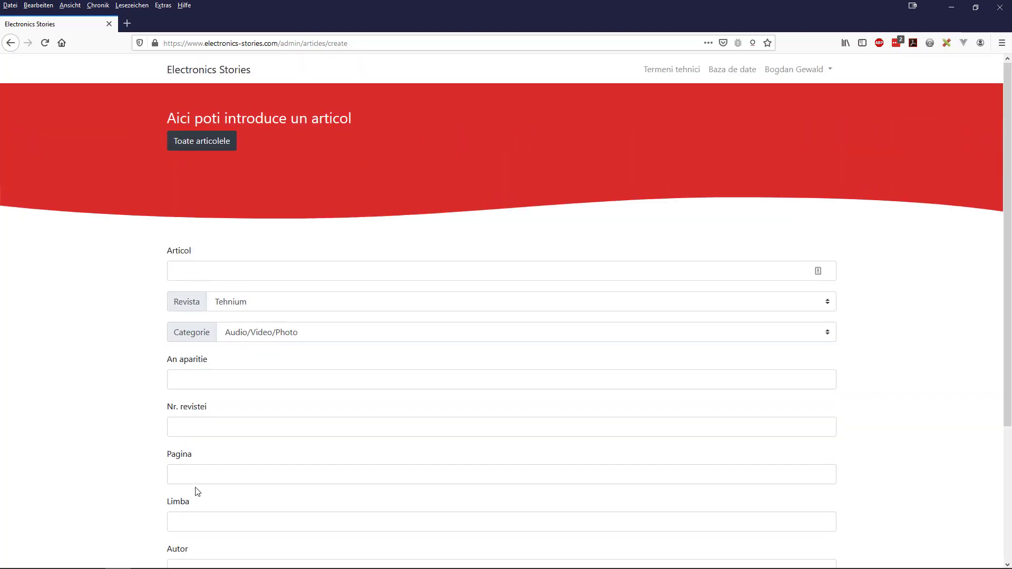
Step: Open the administrator's list of magazines and books
{"action": "right_click", "coordinate": [738, 147]}
{"action": "left_click", "coordinate": [662, 134]}
{"action": "left_click", "coordinate": [809, 70]}
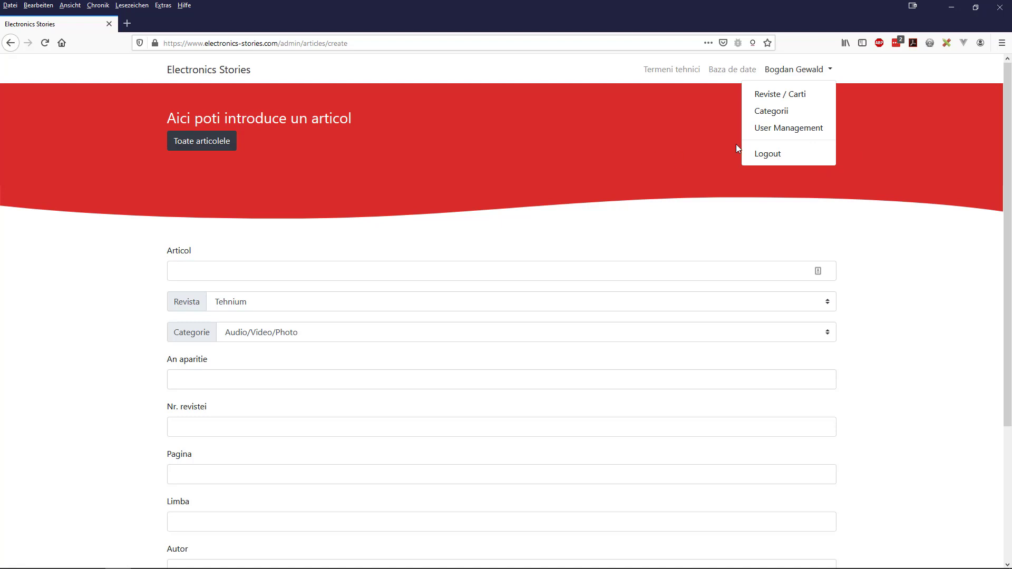
{"action": "left_click", "coordinate": [778, 94]}
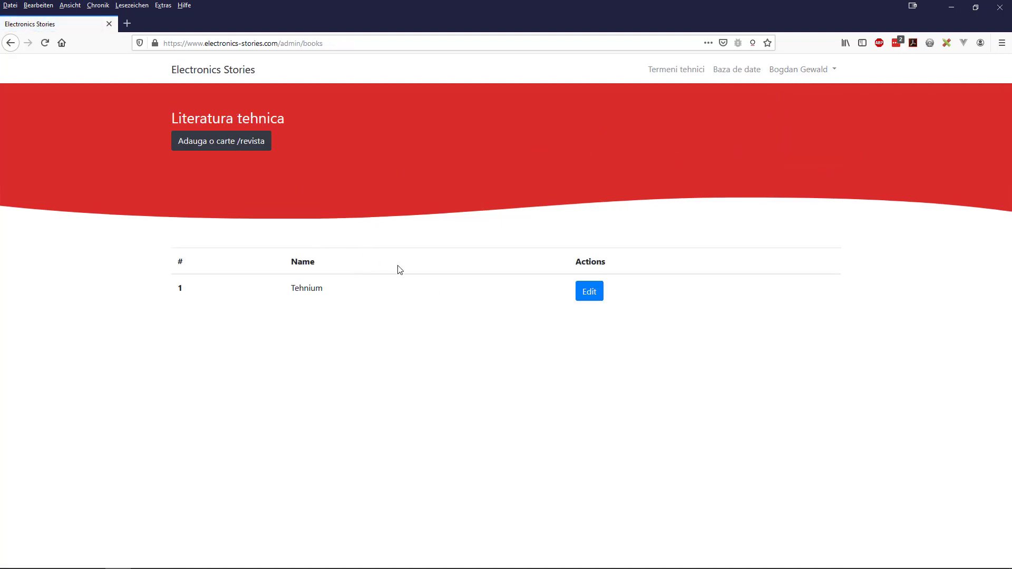
Step: Return to the new-article form through the article database and check which magazines it offers
{"action": "left_click", "coordinate": [737, 69]}
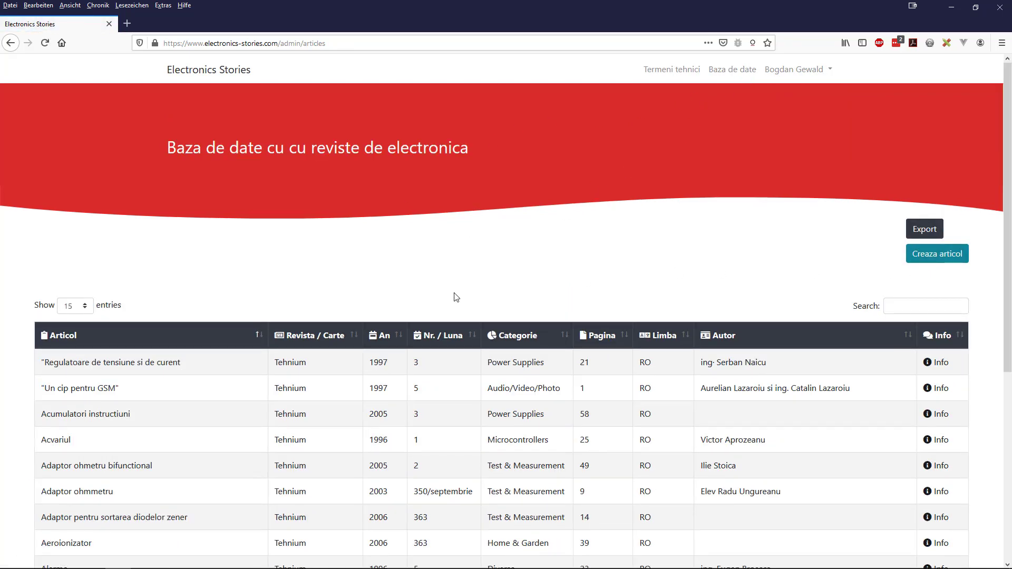
{"action": "left_click", "coordinate": [928, 253]}
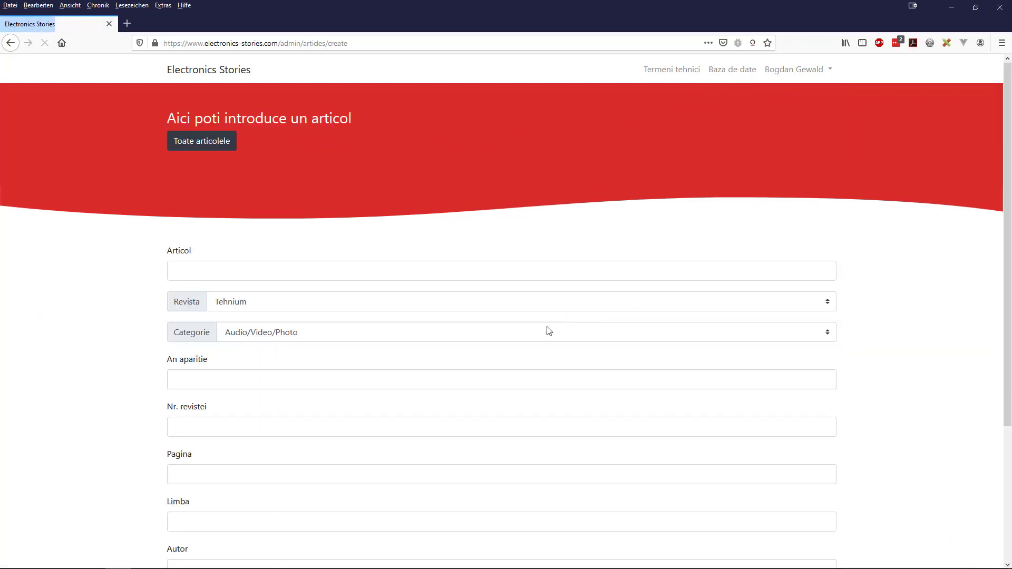
{"action": "left_click", "coordinate": [252, 304]}
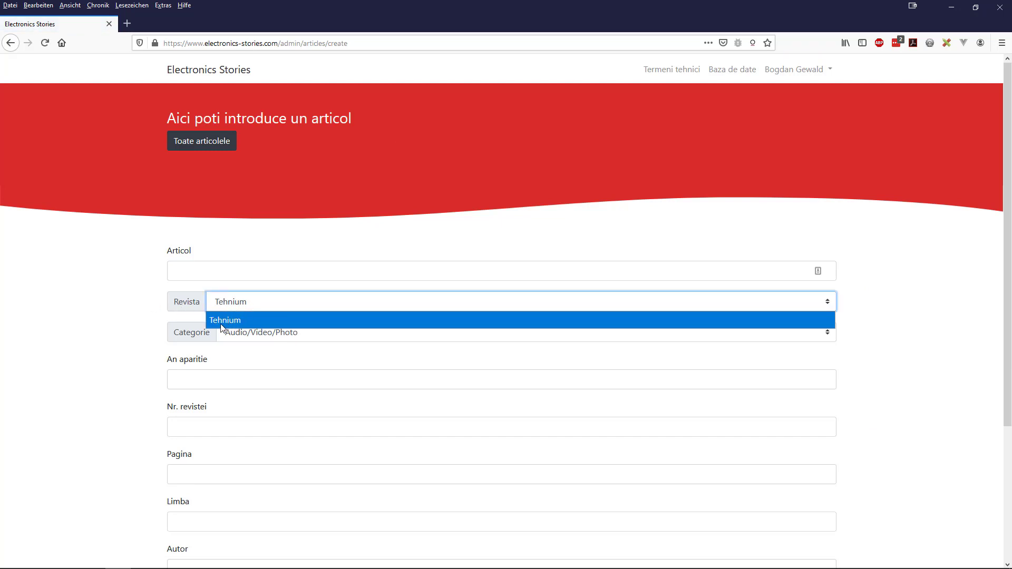
{"action": "left_click", "coordinate": [669, 197]}
Step: Add a new magazine named "Tehnium International" to the list of magazines and books
{"action": "left_click", "coordinate": [814, 70]}
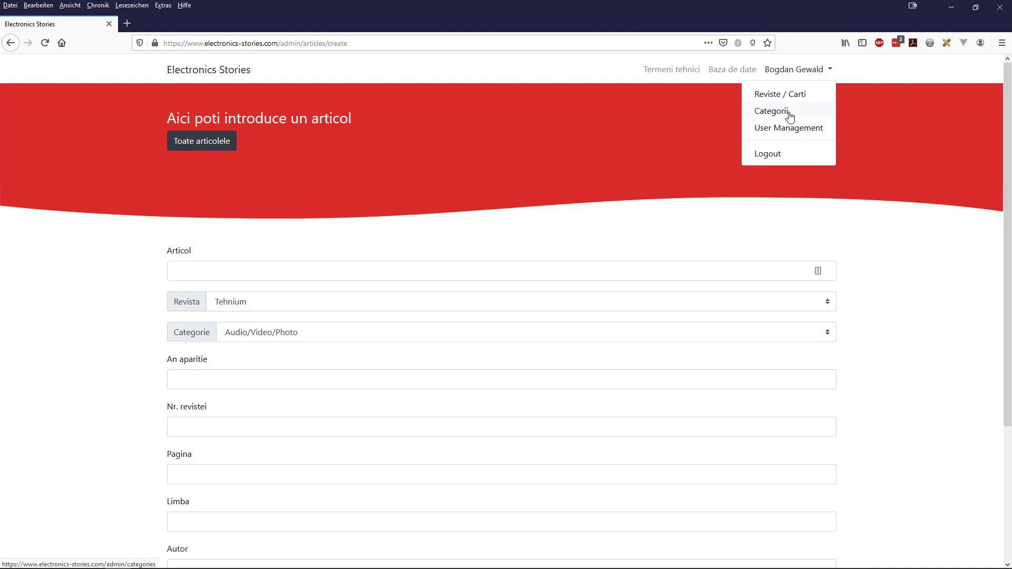
{"action": "left_click", "coordinate": [783, 94]}
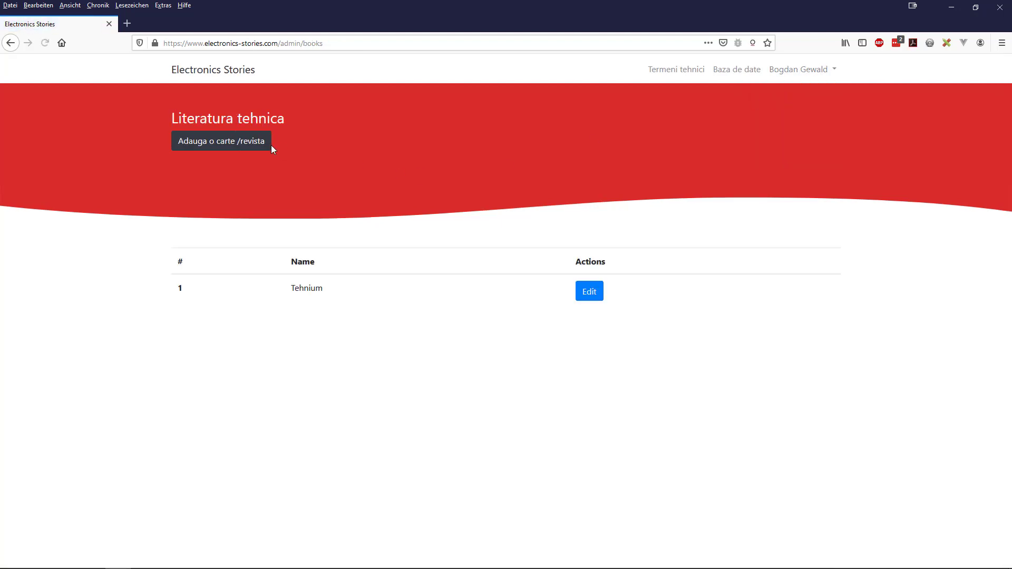
{"action": "left_click", "coordinate": [232, 147]}
{"action": "left_click", "coordinate": [195, 276]}
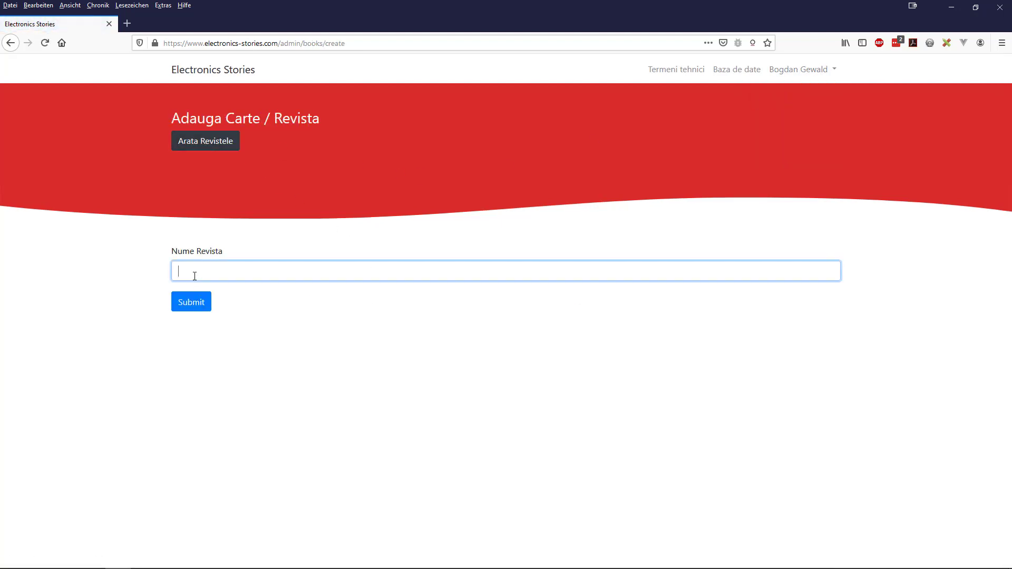
{"action": "type", "text": "T"}
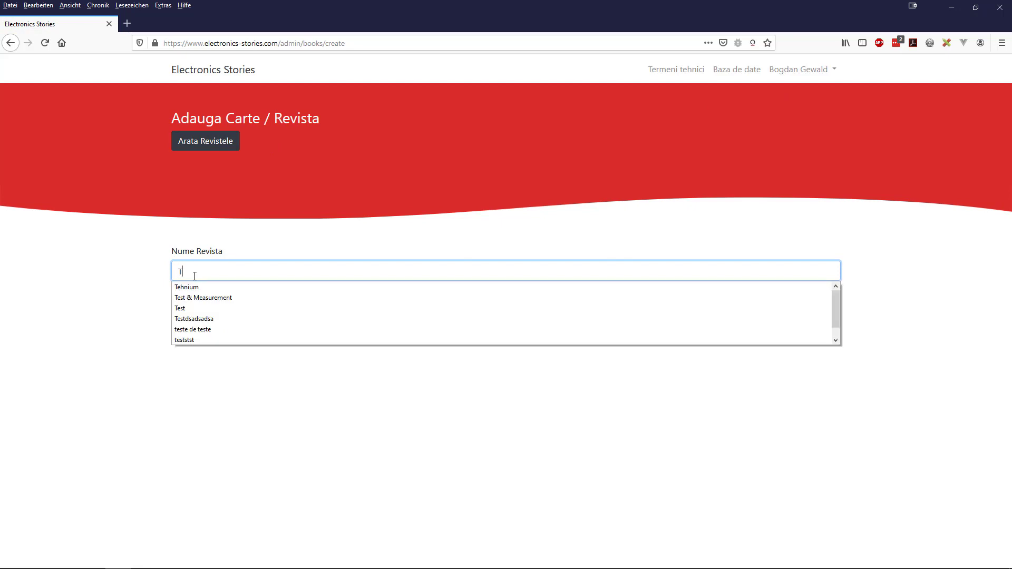
{"action": "type", "text": "ehniu"}
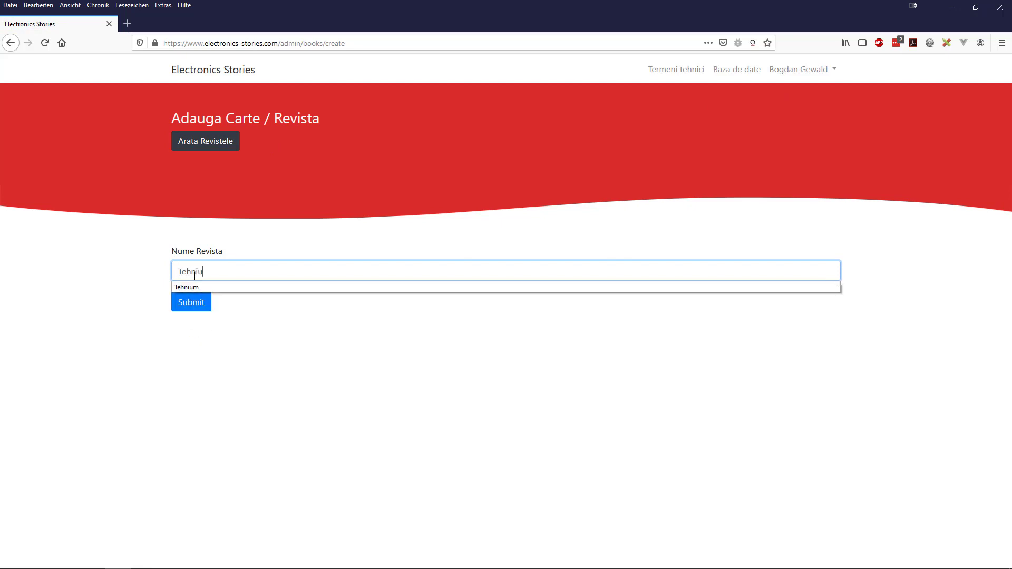
{"action": "type", "text": "m International"}
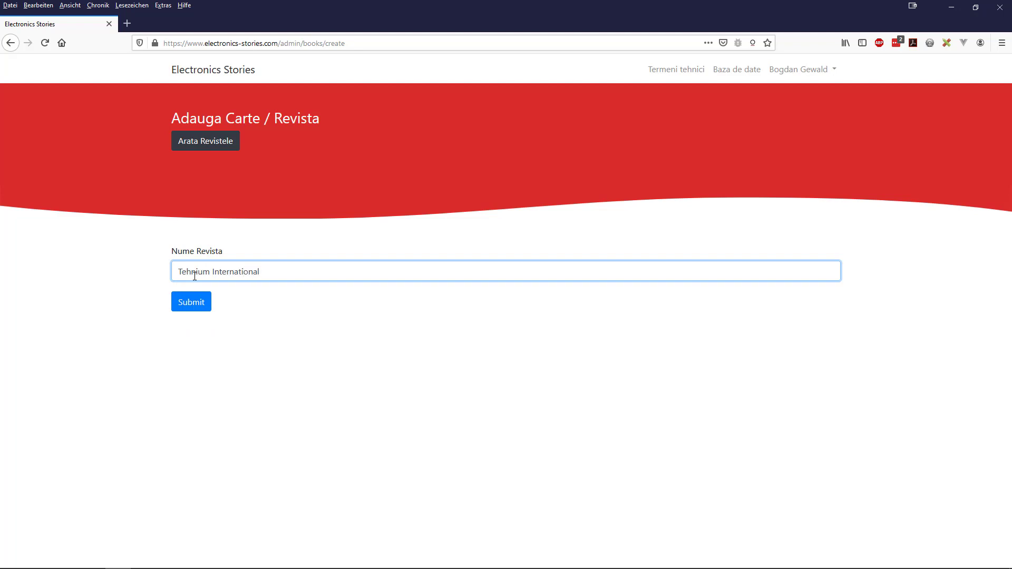
{"action": "left_click", "coordinate": [402, 362]}
{"action": "left_click", "coordinate": [200, 310]}
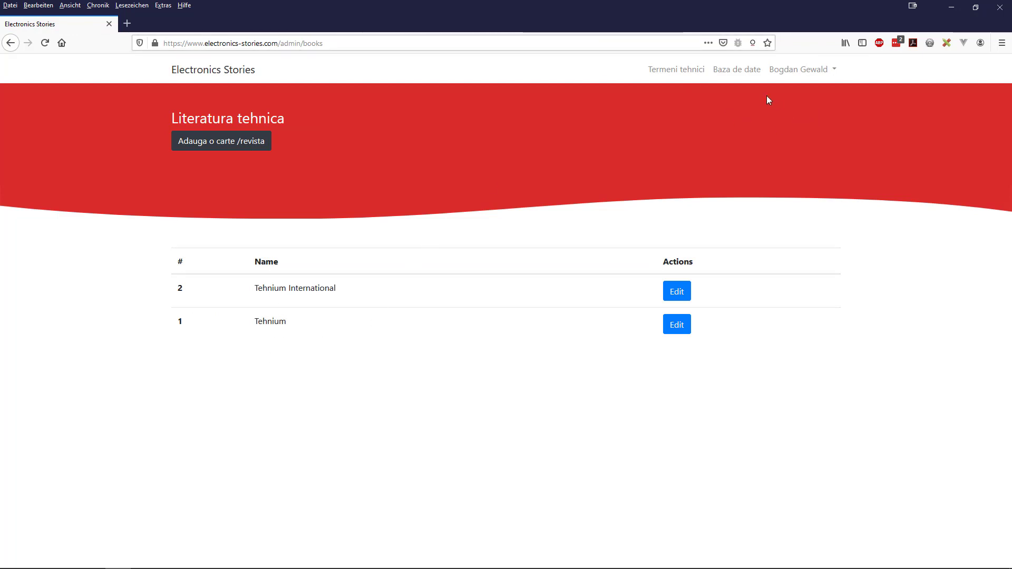
Step: Open a new-article form and check its magazine choices for Tehnium International
{"action": "left_click", "coordinate": [737, 70]}
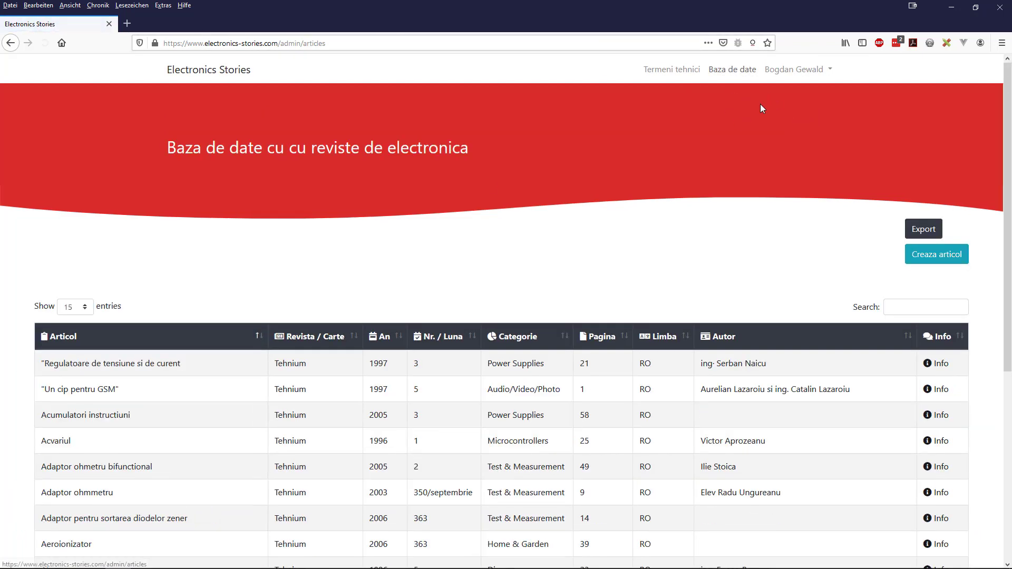
{"action": "left_click", "coordinate": [939, 262]}
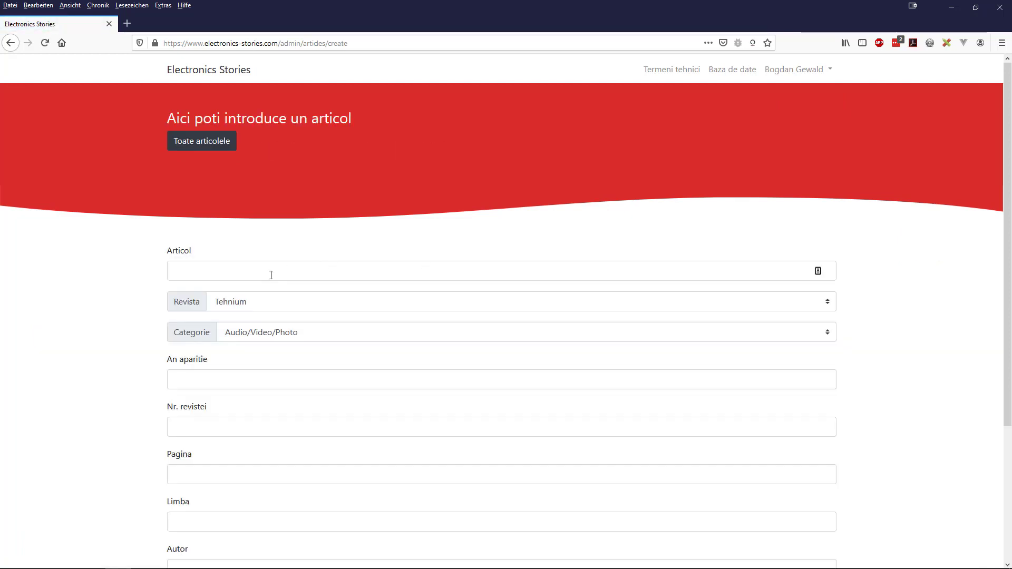
{"action": "left_click", "coordinate": [240, 310]}
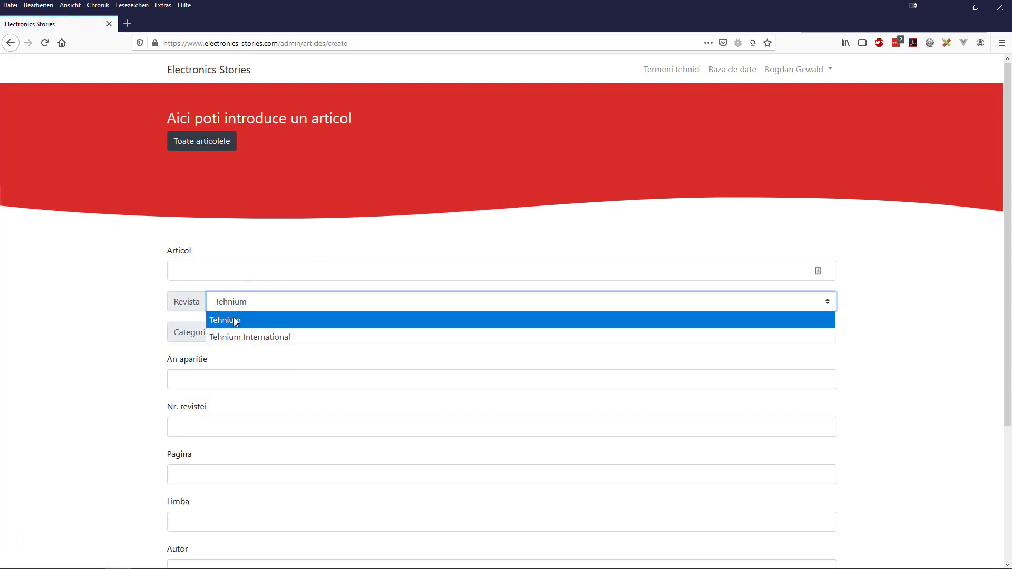
{"action": "left_click", "coordinate": [390, 228]}
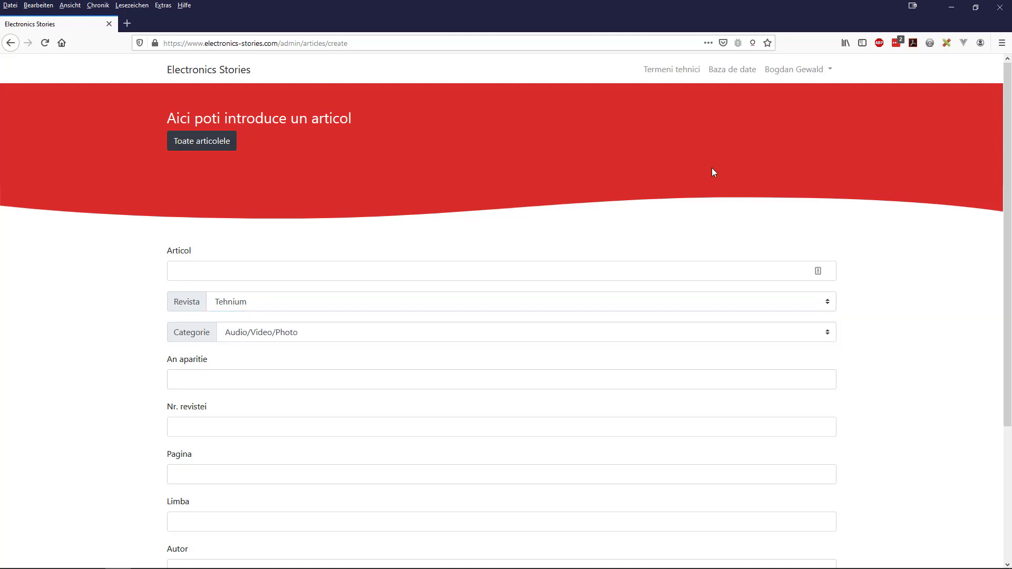
Step: View the category list and its blank add-category form, and return to the list of magazines and books
{"action": "left_click", "coordinate": [825, 71]}
{"action": "left_click", "coordinate": [784, 110]}
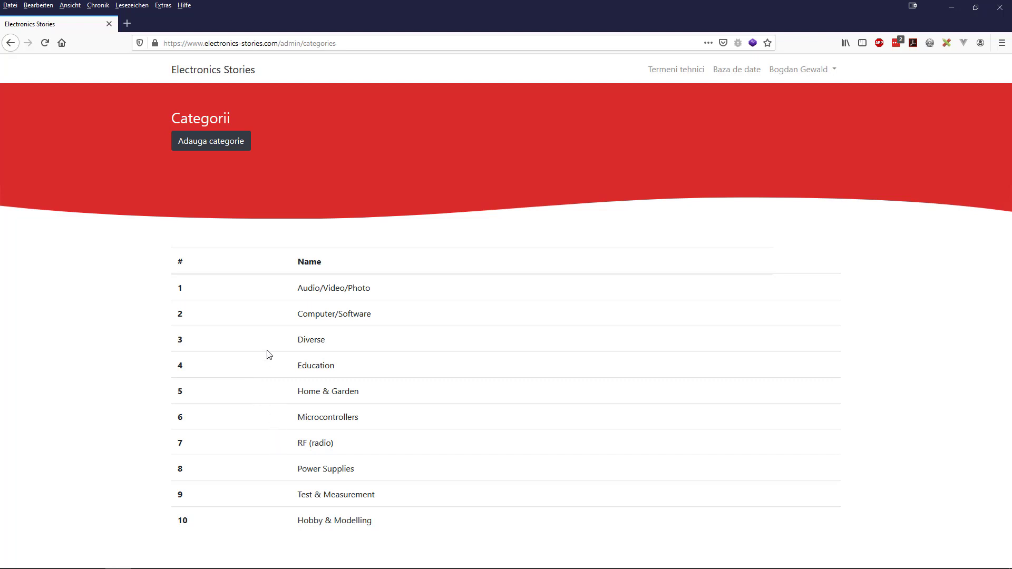
{"action": "left_click", "coordinate": [217, 147]}
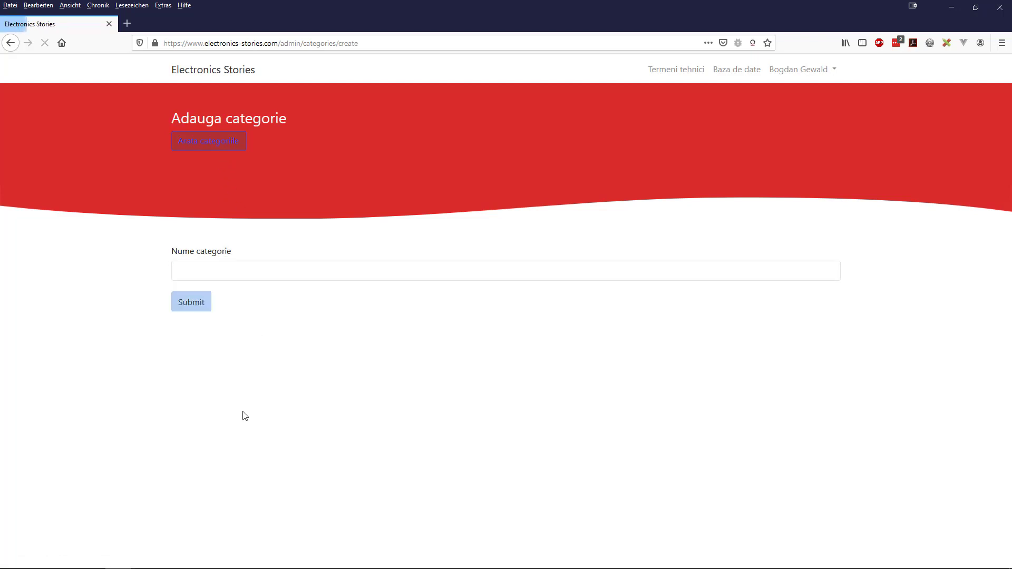
{"action": "left_click", "coordinate": [190, 269]}
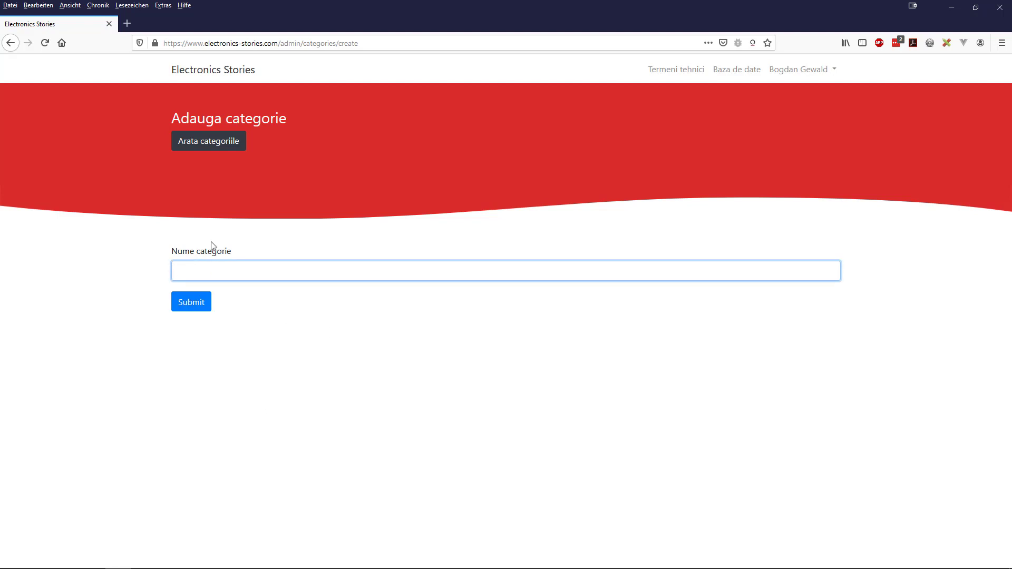
{"action": "left_click", "coordinate": [825, 70]}
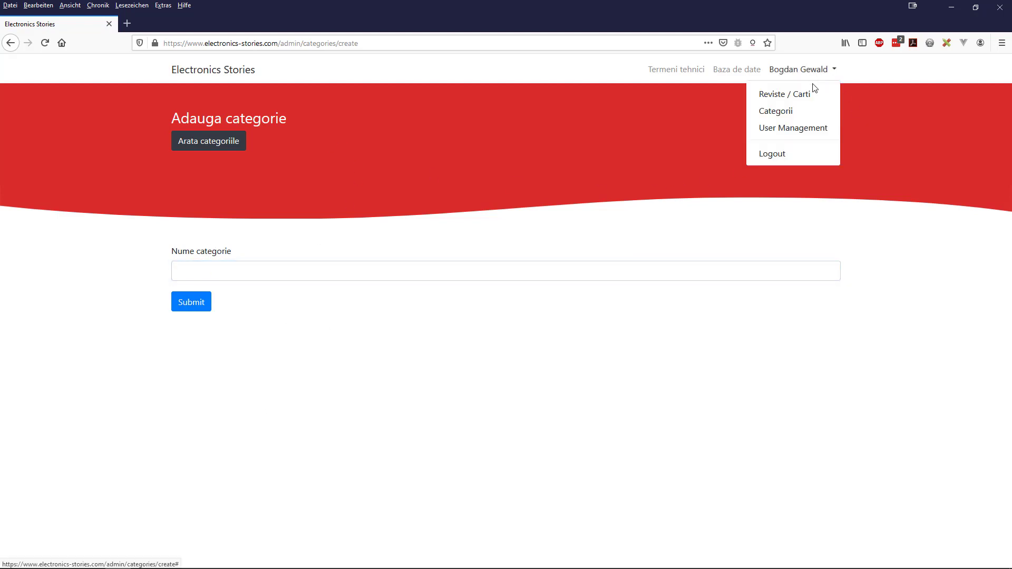
{"action": "left_click", "coordinate": [798, 93]}
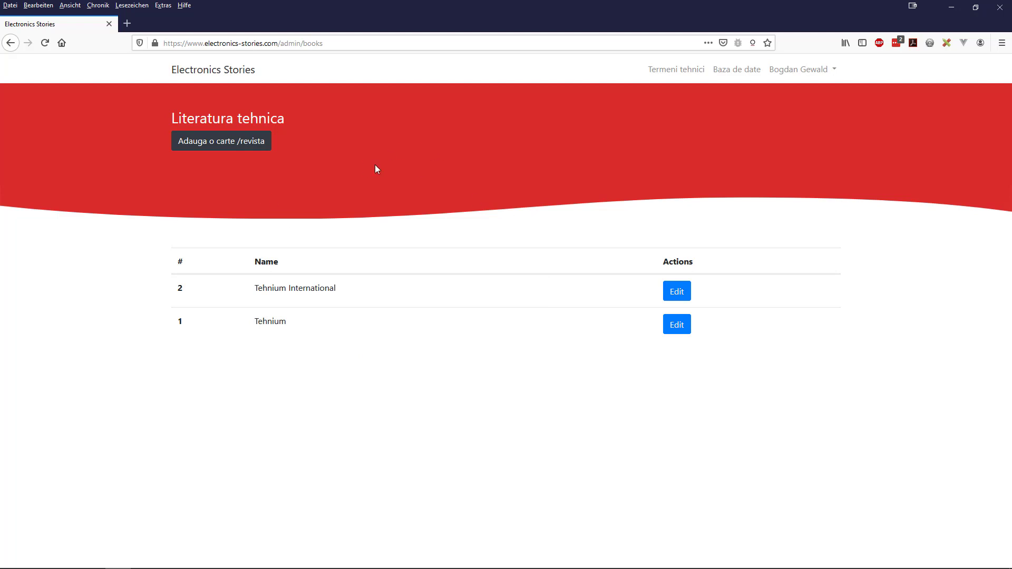
Step: Revisit the landing page with its account options and reopen the administrator's dictionary of technical terms
{"action": "left_click", "coordinate": [221, 72]}
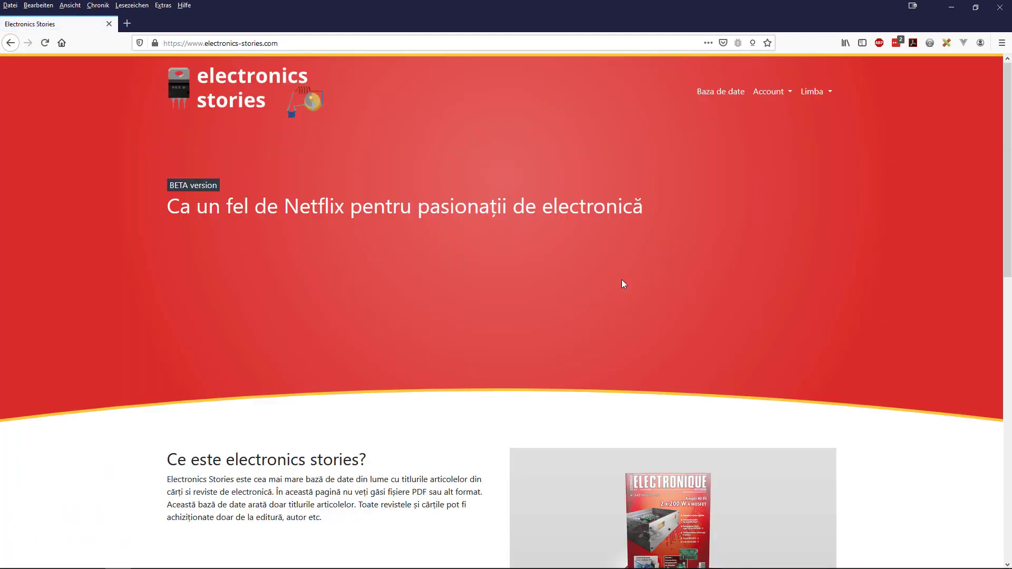
{"action": "left_click", "coordinate": [773, 95]}
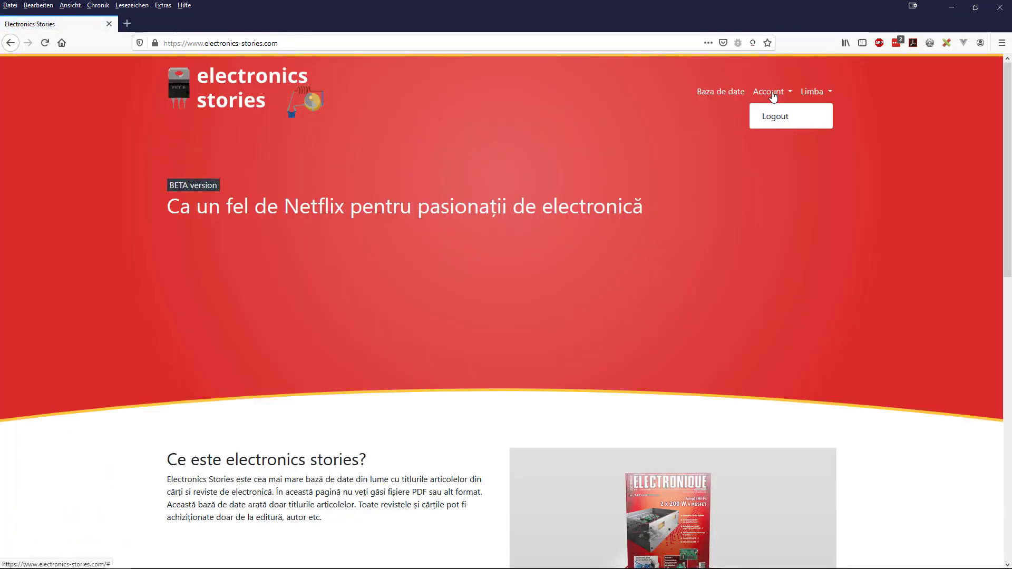
{"action": "left_click", "coordinate": [721, 93]}
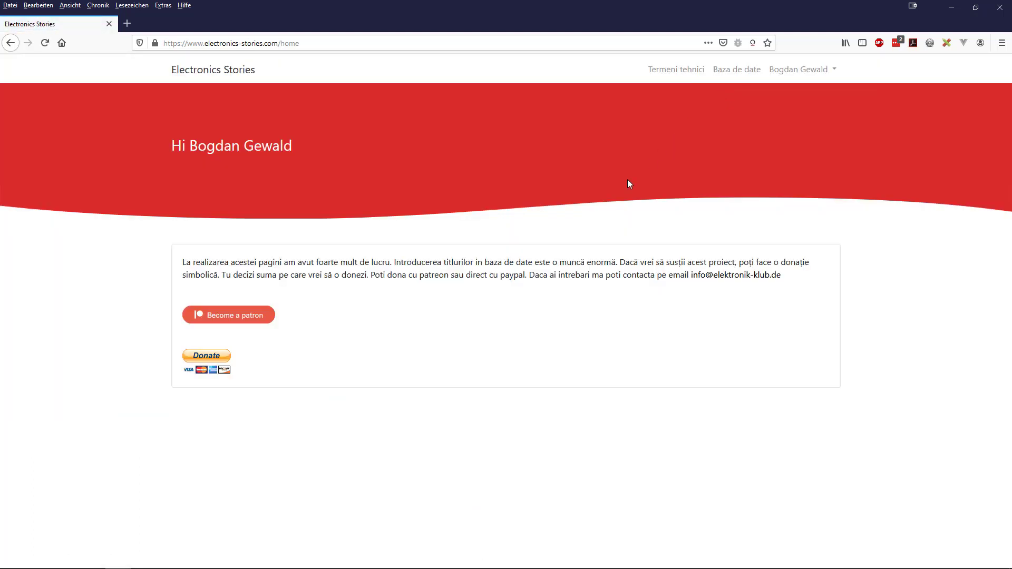
{"action": "left_click", "coordinate": [676, 70]}
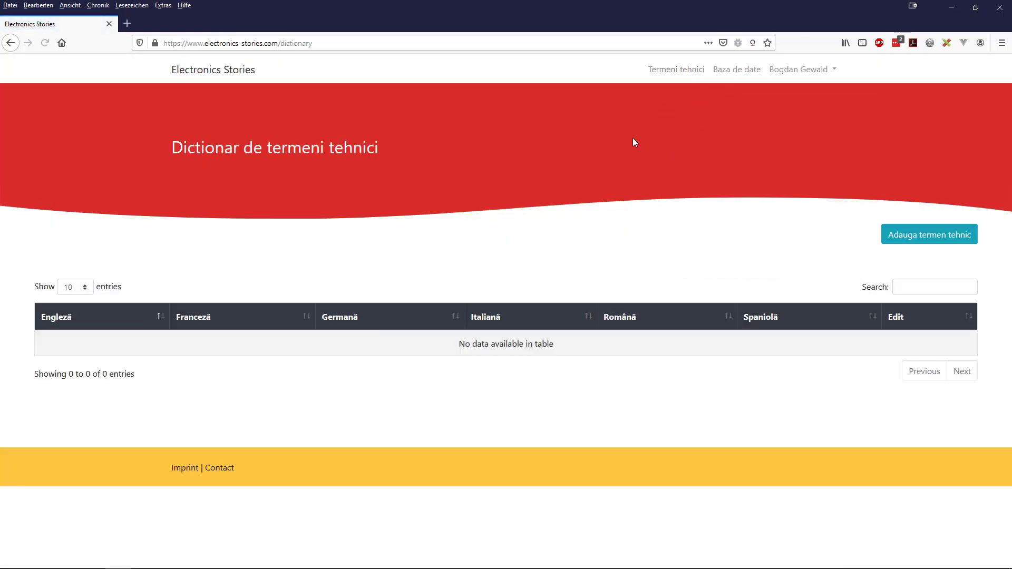